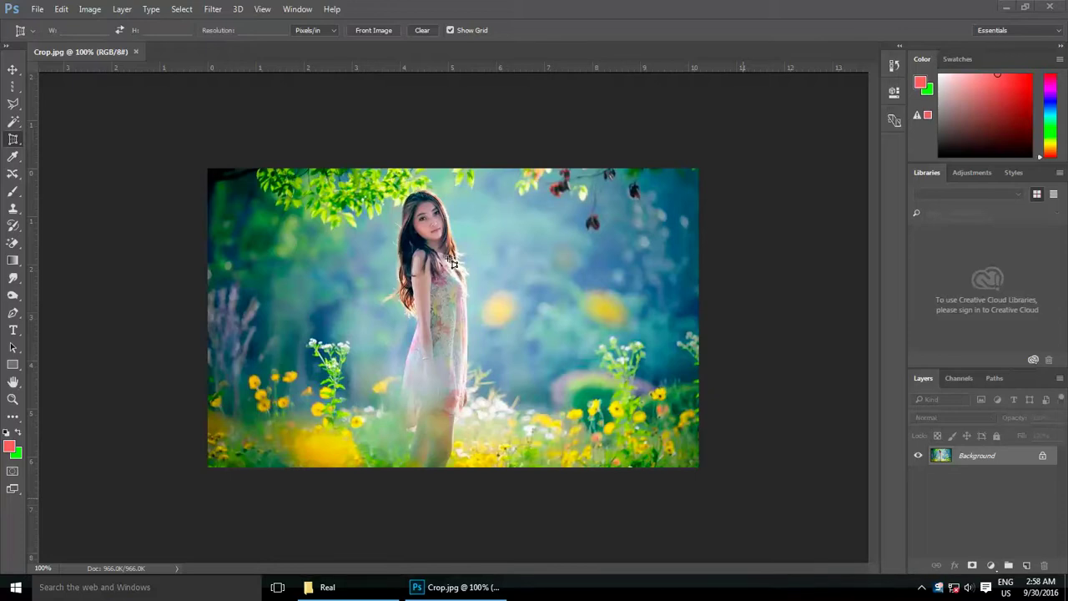
# Step: Choose the Crop Tool from the crop tools flyout so a crop frame covers Crop.jpg
pyautogui.rightClick(15, 142)
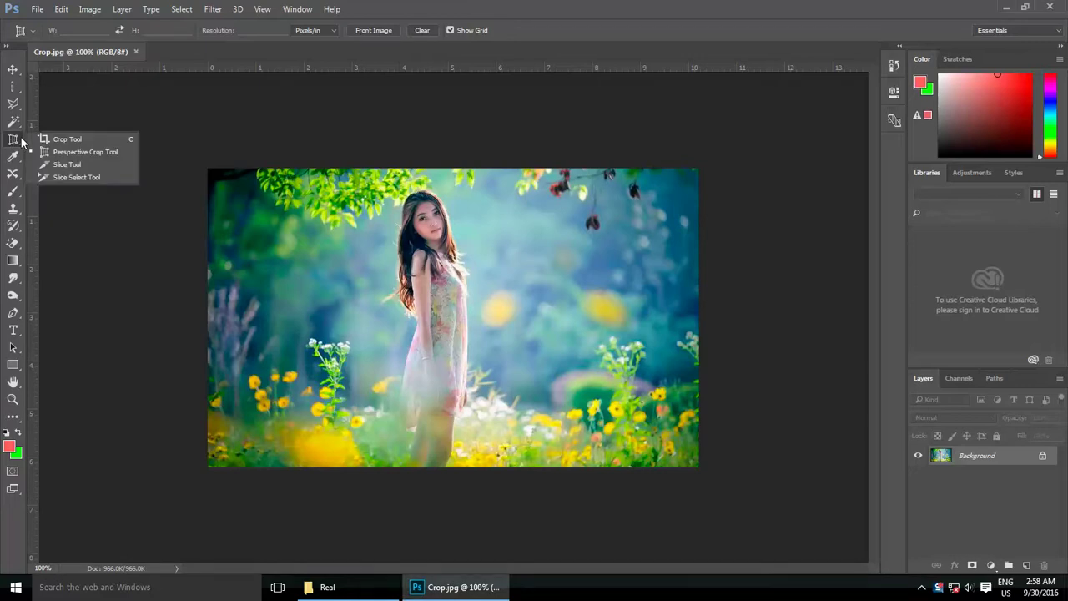
pyautogui.click(63, 140)
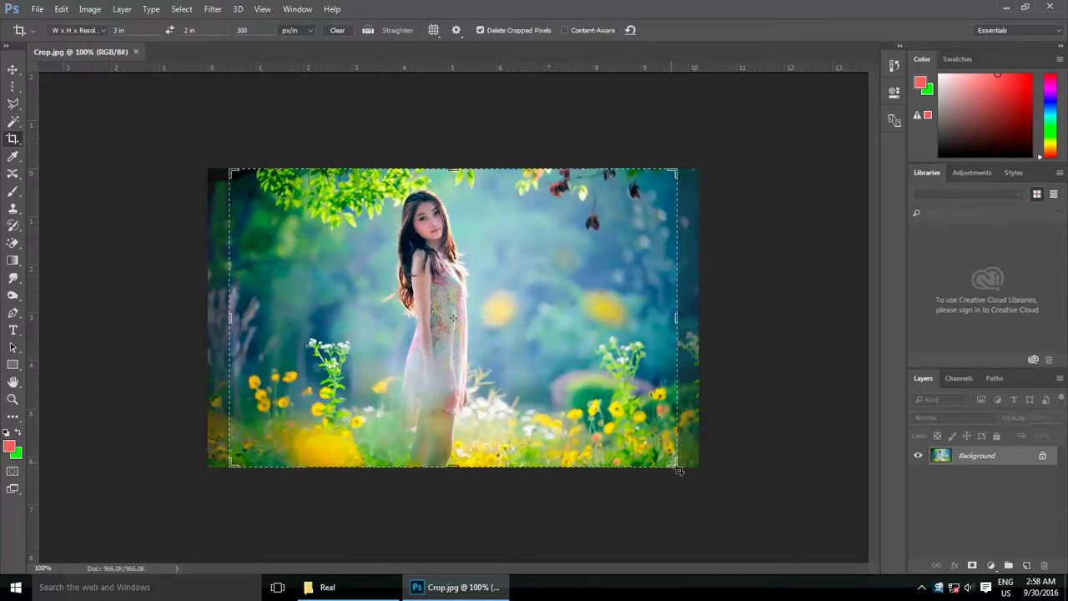
# Step: Trim the crop frame to the woman's head and upper body and reposition the photo beneath it
pyautogui.moveTo(675, 464); pyautogui.dragTo(595, 413)
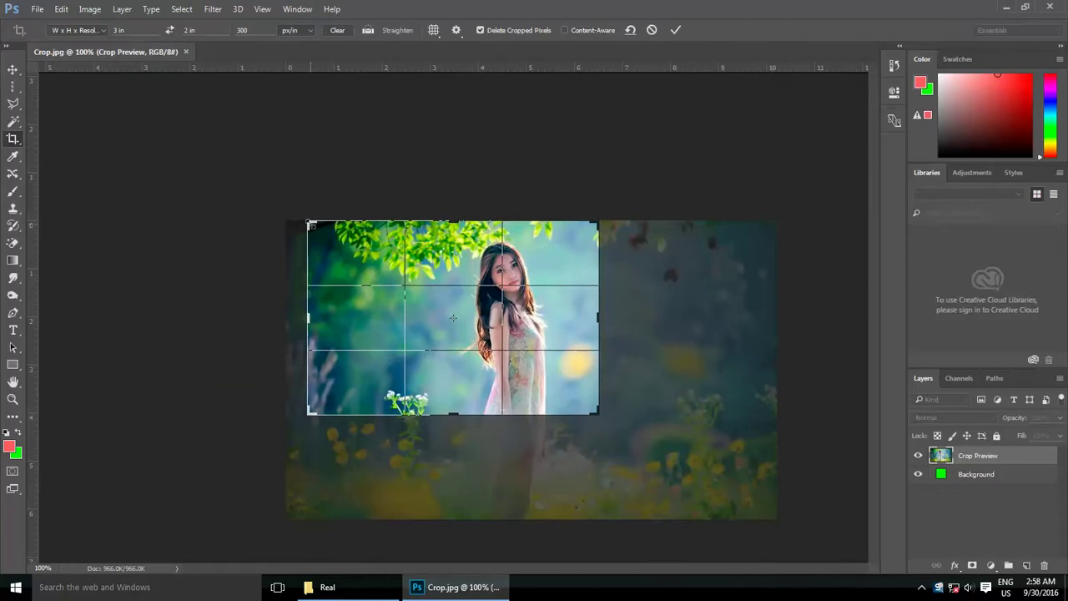
pyautogui.moveTo(308, 221); pyautogui.dragTo(330, 235)
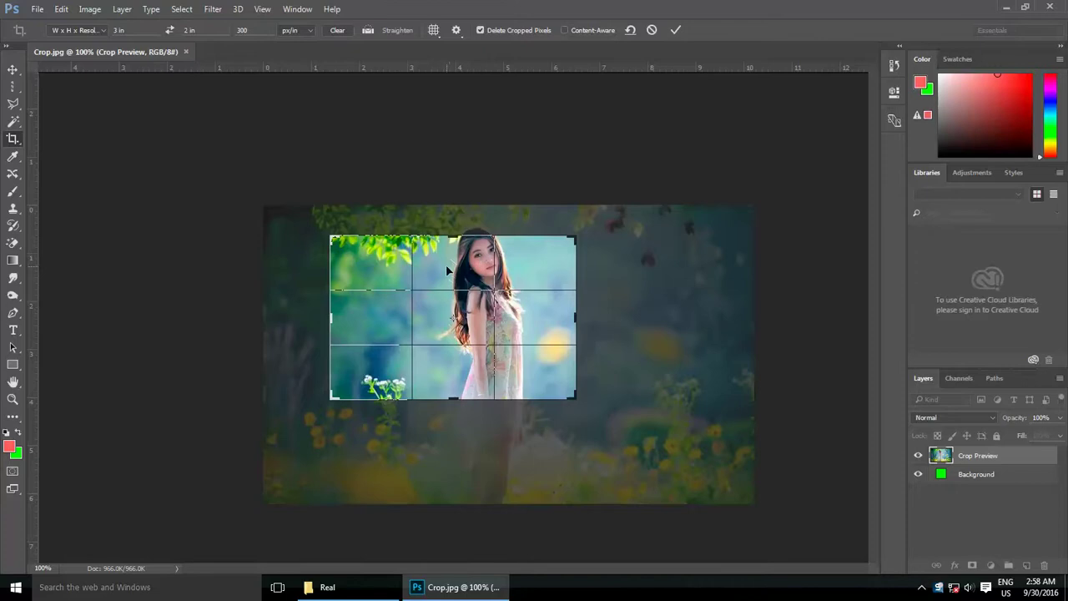
pyautogui.moveTo(451, 269); pyautogui.dragTo(524, 301)
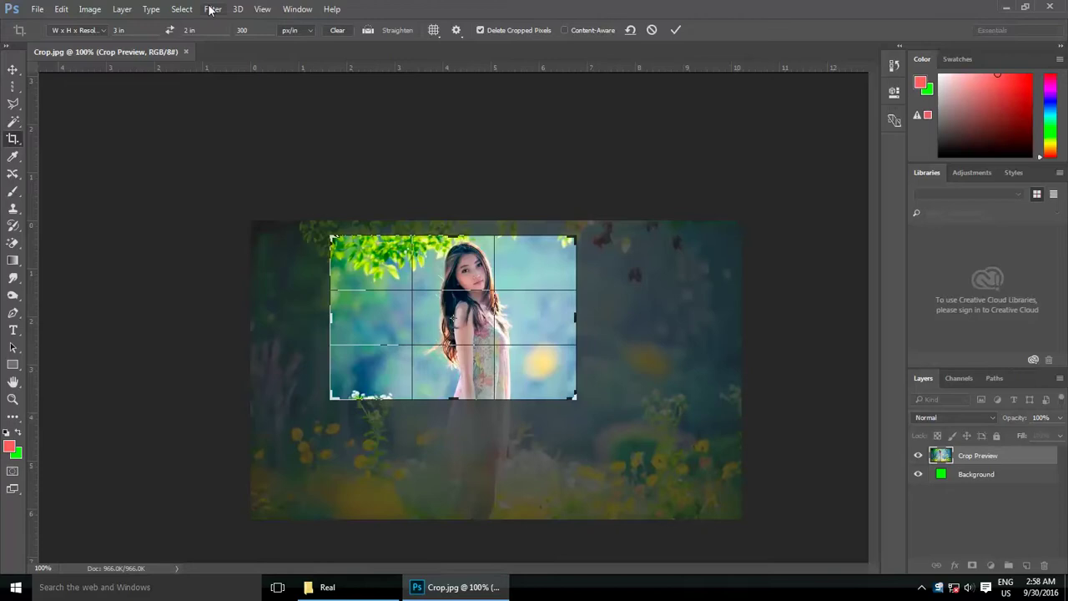
pyautogui.click(92, 31)
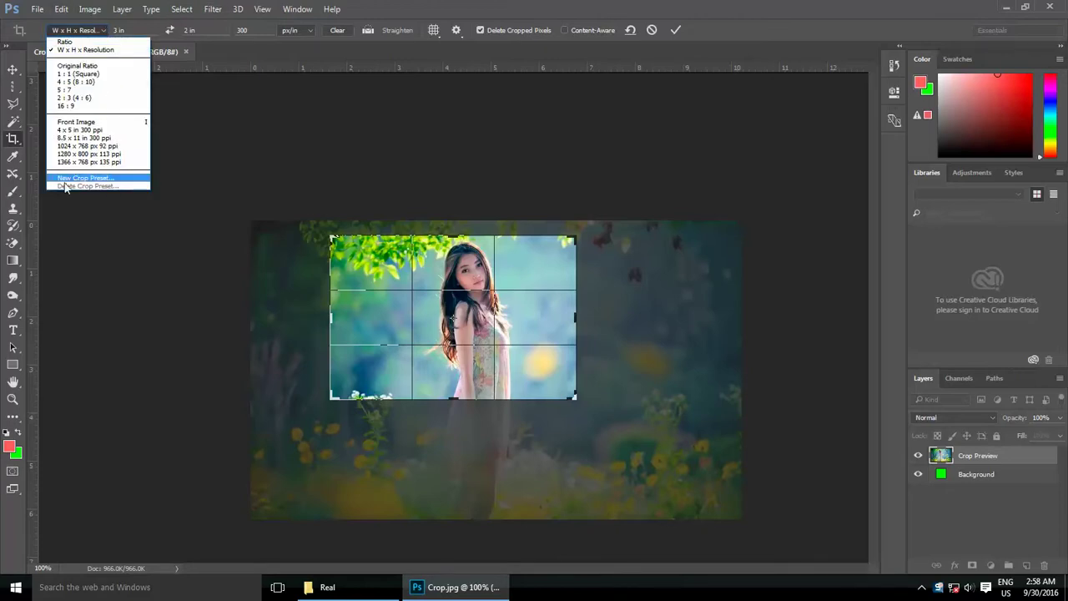
# Step: Lock the crop to Original Ratio and resize the frame around the woman
pyautogui.click(105, 66)
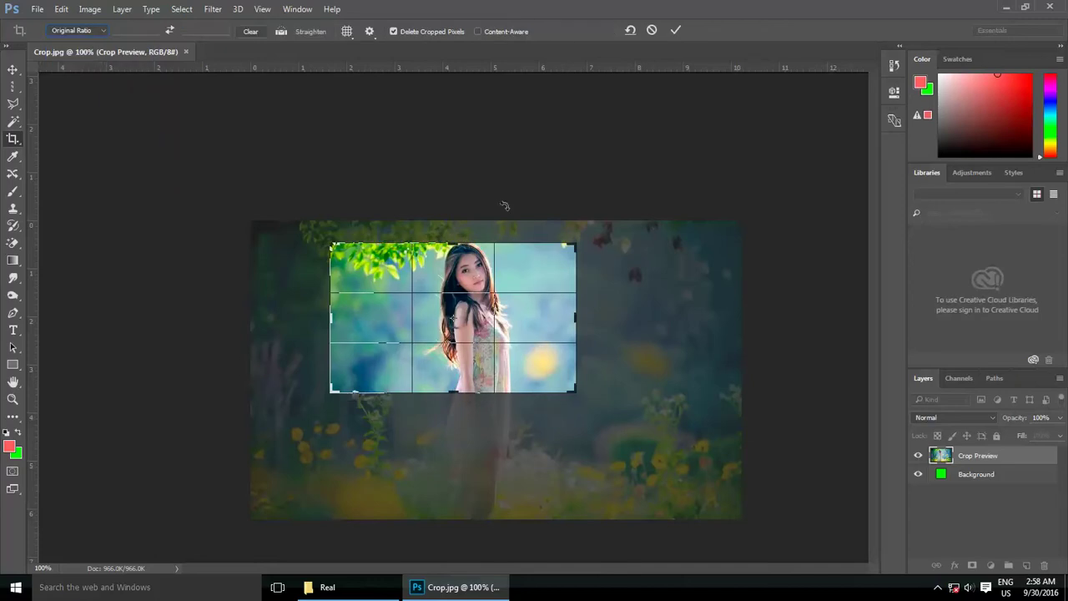
pyautogui.moveTo(348, 393); pyautogui.dragTo(373, 366)
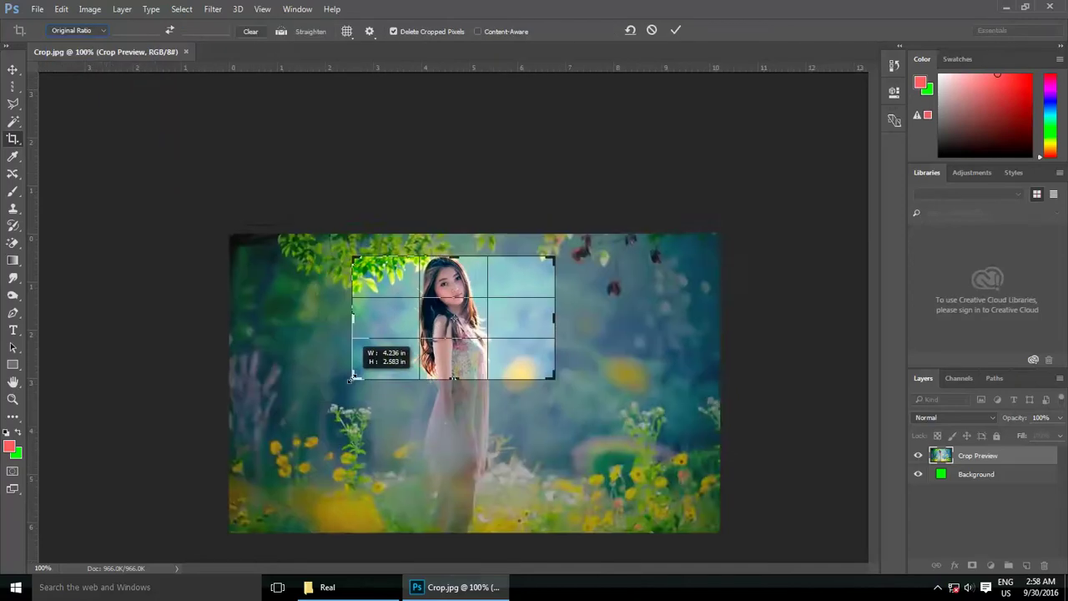
pyautogui.moveTo(557, 253); pyautogui.dragTo(565, 251)
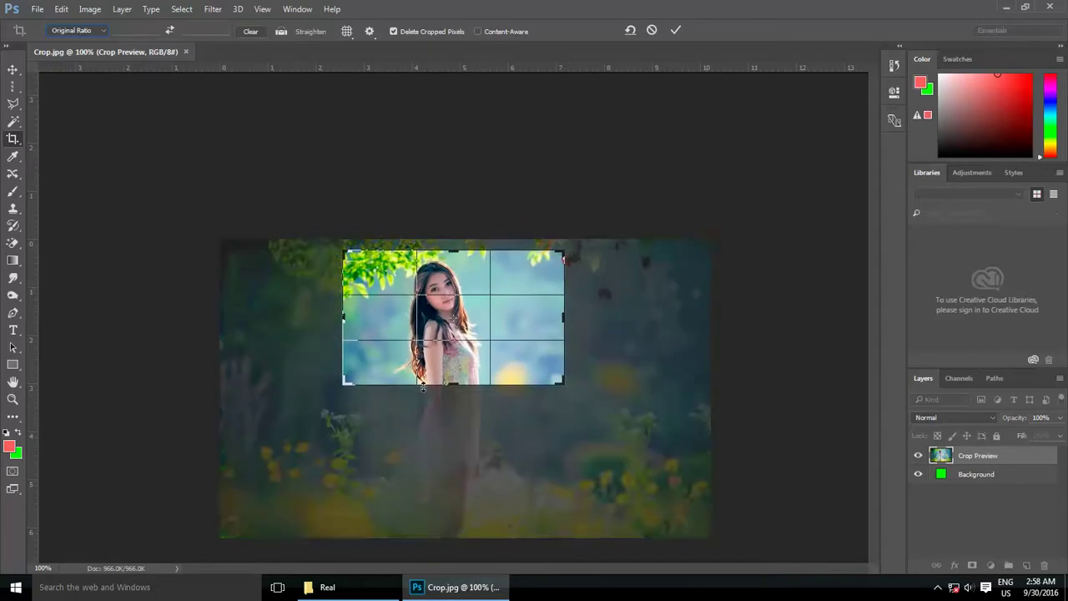
pyautogui.moveTo(346, 382); pyautogui.dragTo(336, 389)
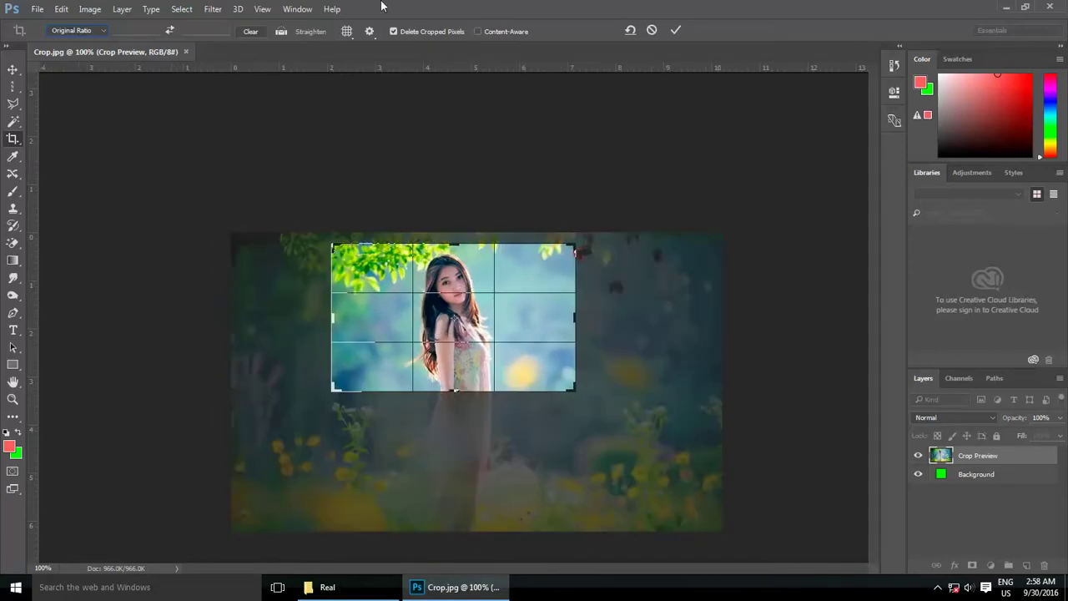
# Step: Switch the crop to 1:1 (Square) and tighten it around her head and shoulders
pyautogui.click(64, 35)
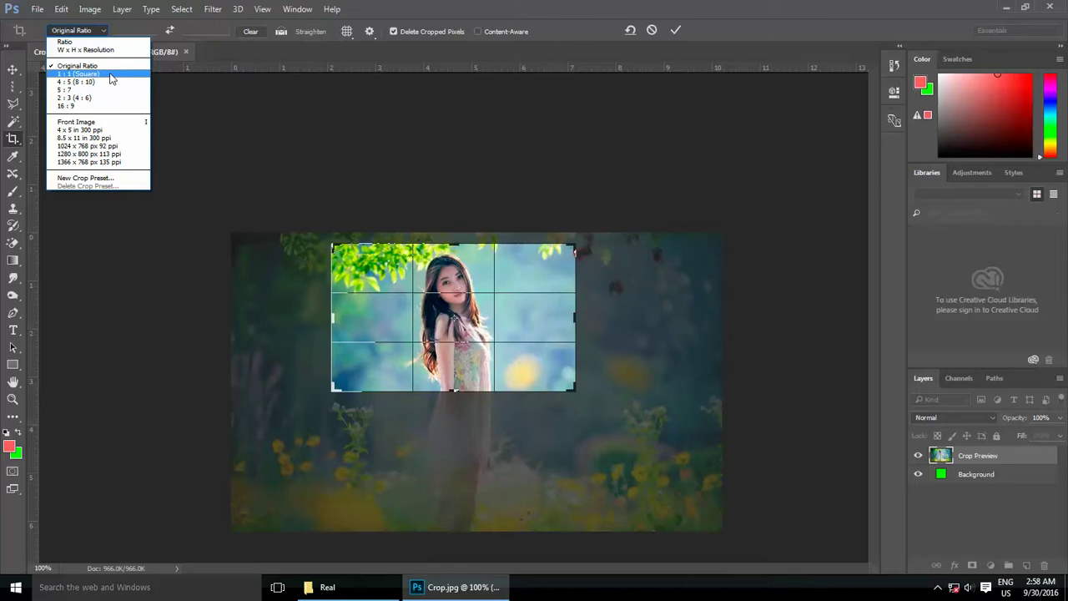
pyautogui.click(111, 76)
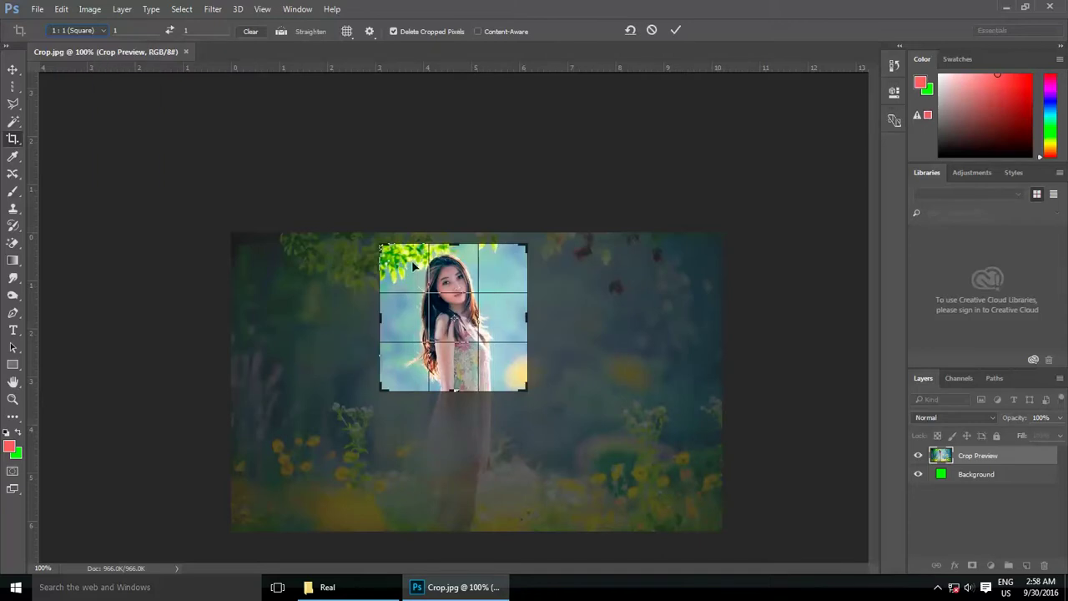
pyautogui.moveTo(526, 390); pyautogui.dragTo(518, 382)
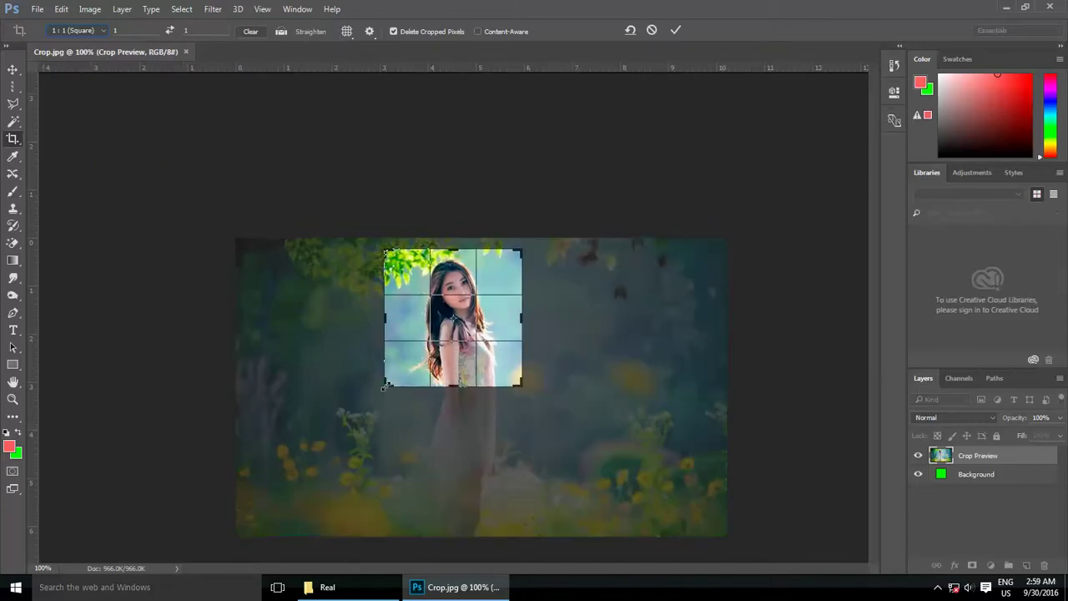
pyautogui.moveTo(388, 382); pyautogui.dragTo(393, 379)
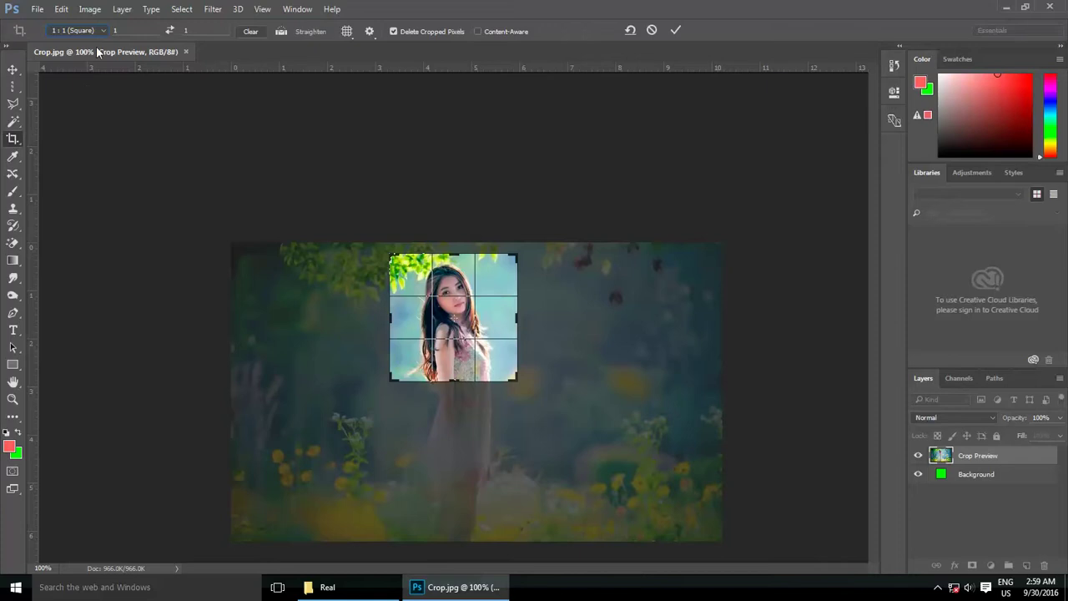
pyautogui.click(103, 30)
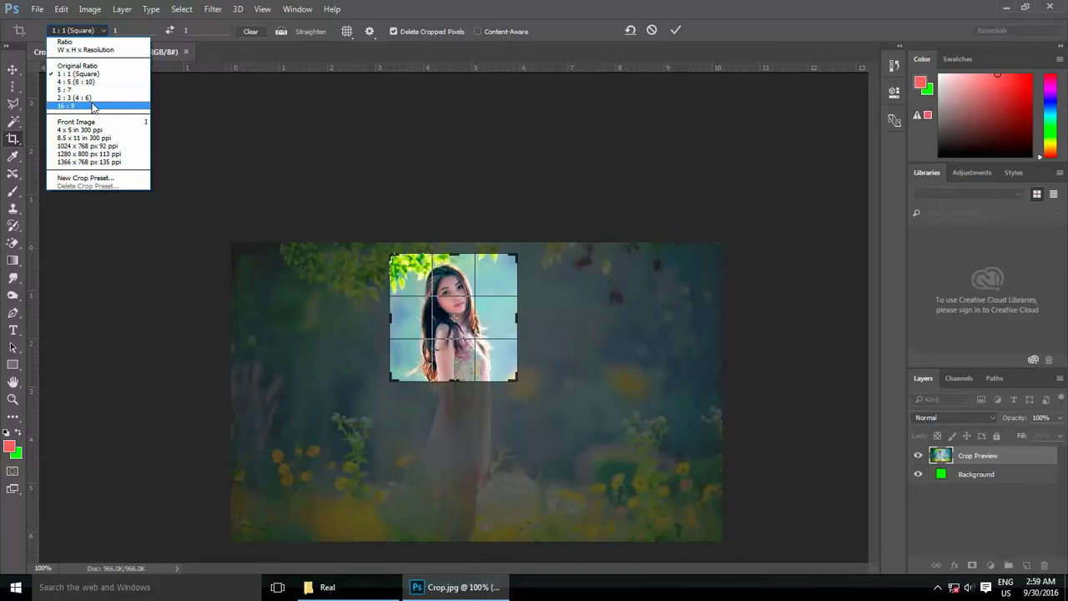
# Step: Try the Front Image preset, cancel that crop, and switch to W x H x Resolution
pyautogui.click(77, 122)
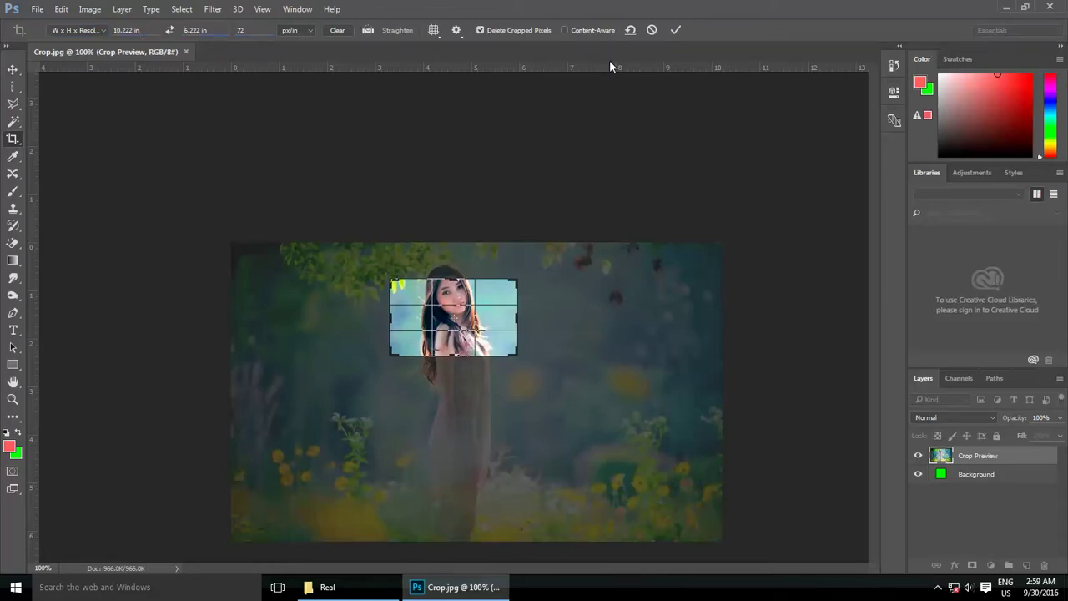
pyautogui.click(650, 31)
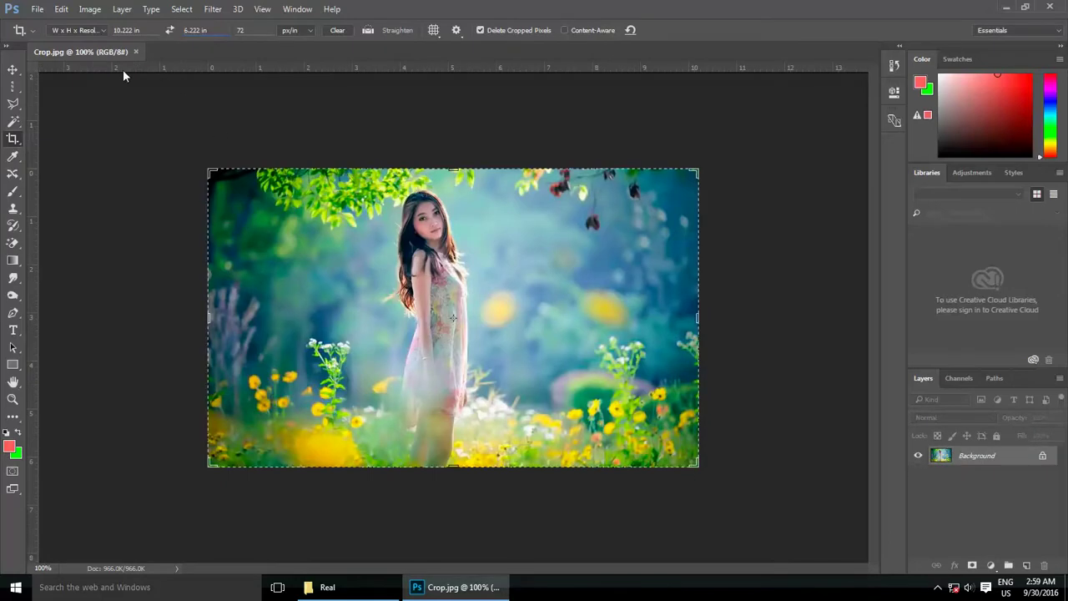
pyautogui.click(89, 31)
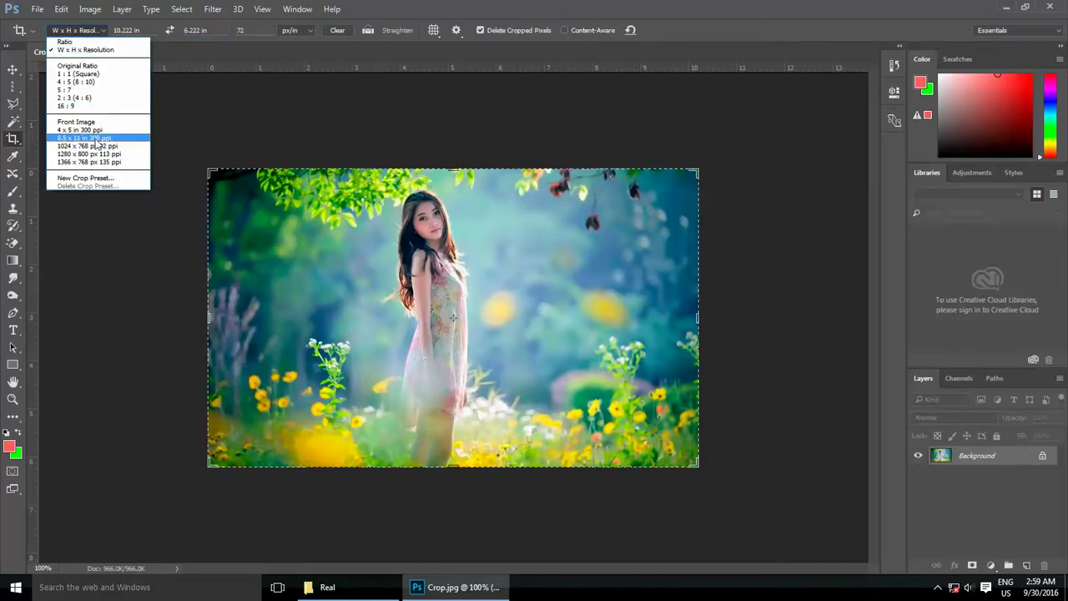
pyautogui.click(80, 119)
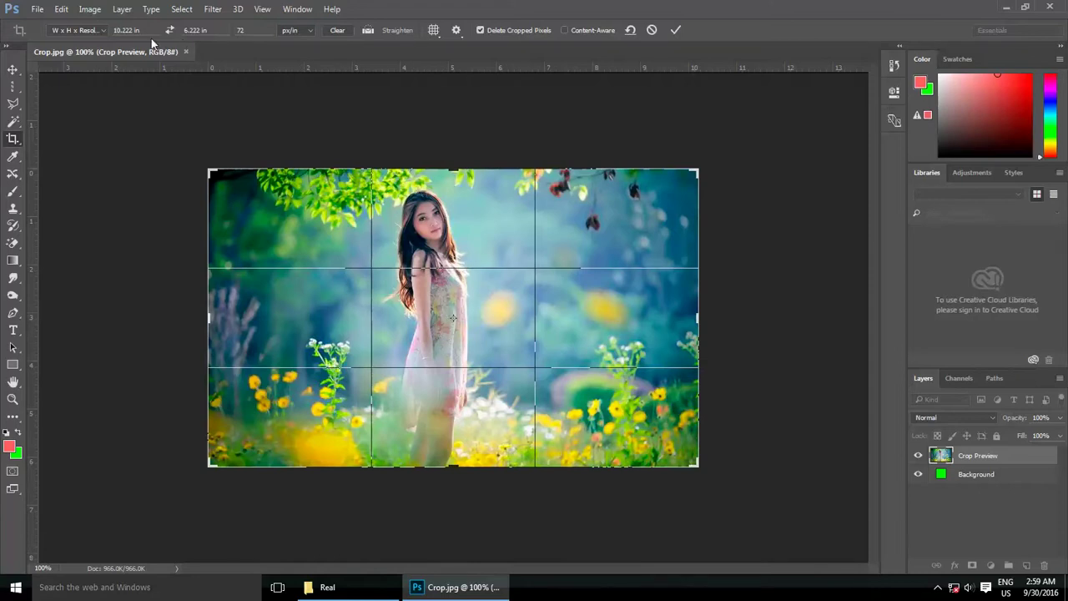
# Step: Set the crop to 4 in wide by 6 in high at 300 px/in
pyautogui.click(127, 30)
pyautogui.write('4')
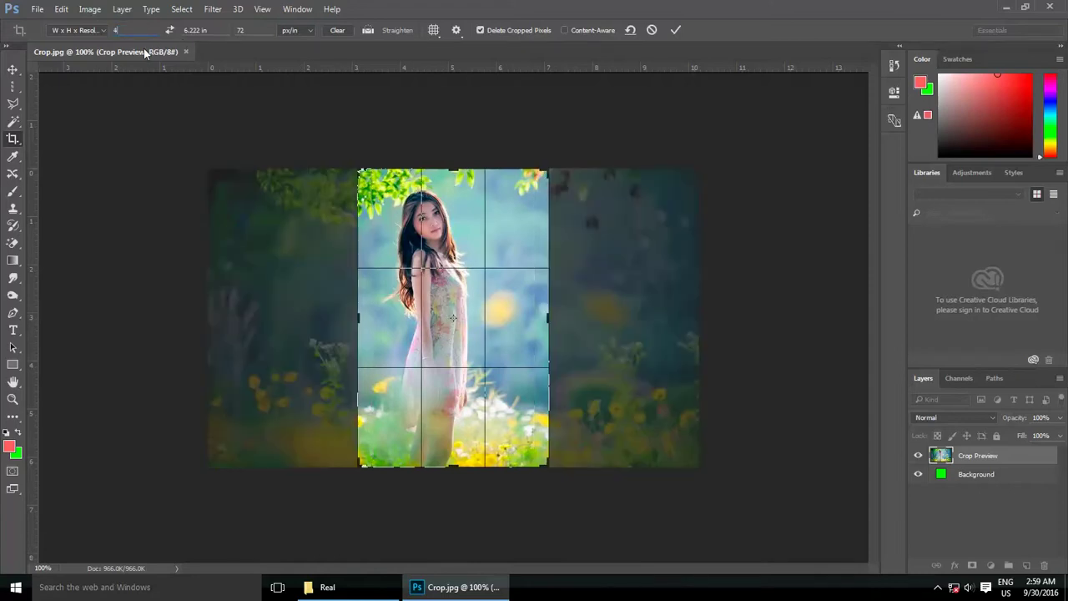
pyautogui.press('Tab')
pyautogui.write('6')
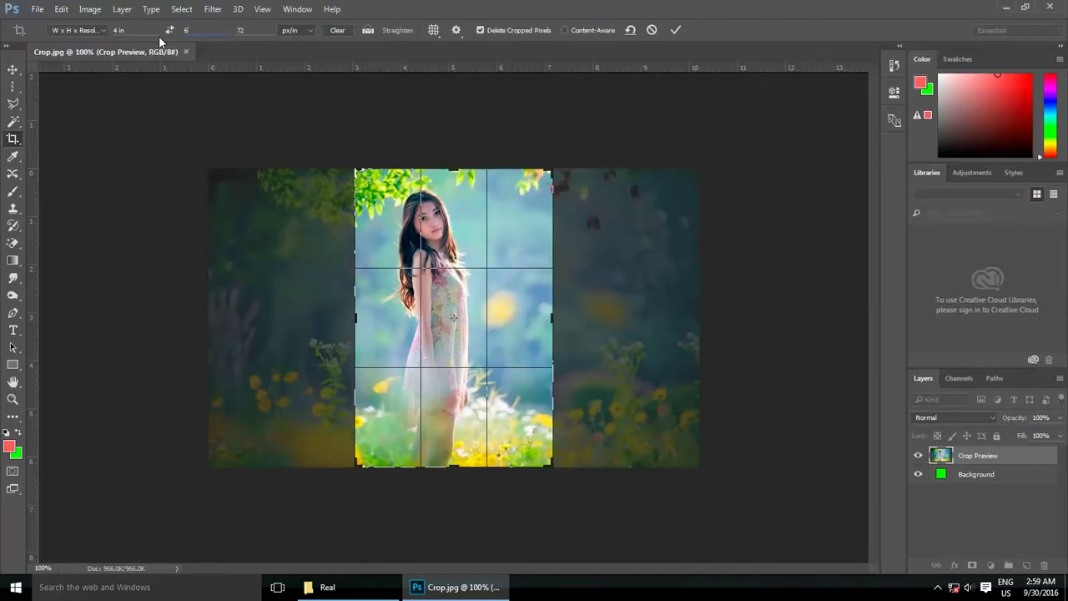
pyautogui.press('Tab')
pyautogui.write('300')
# Step: Resize the 4 × 6 in crop frame and shift the photo to frame the woman from head to hips
pyautogui.moveTo(550, 466); pyautogui.dragTo(527, 430)
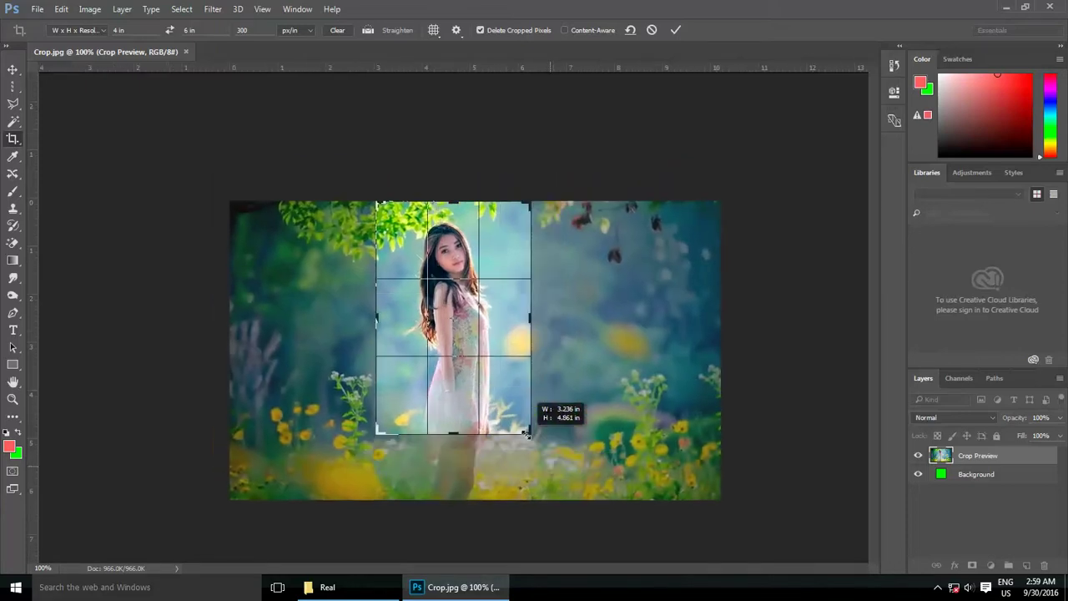
pyautogui.moveTo(532, 206); pyautogui.dragTo(521, 208)
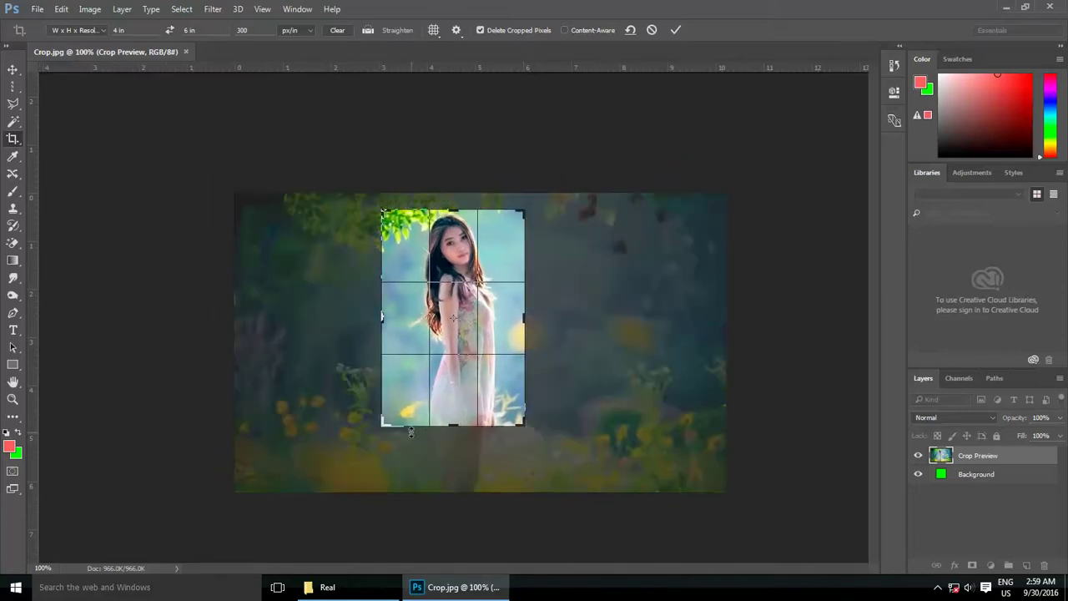
pyautogui.moveTo(382, 425); pyautogui.dragTo(398, 400)
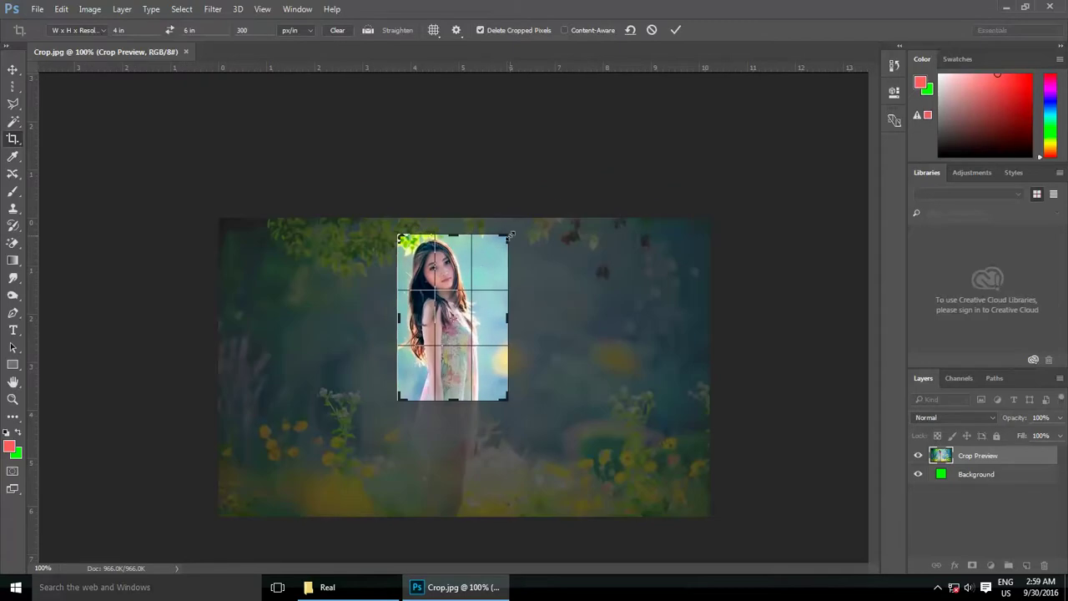
pyautogui.moveTo(510, 235); pyautogui.dragTo(517, 222)
pyautogui.moveTo(393, 406); pyautogui.dragTo(387, 411)
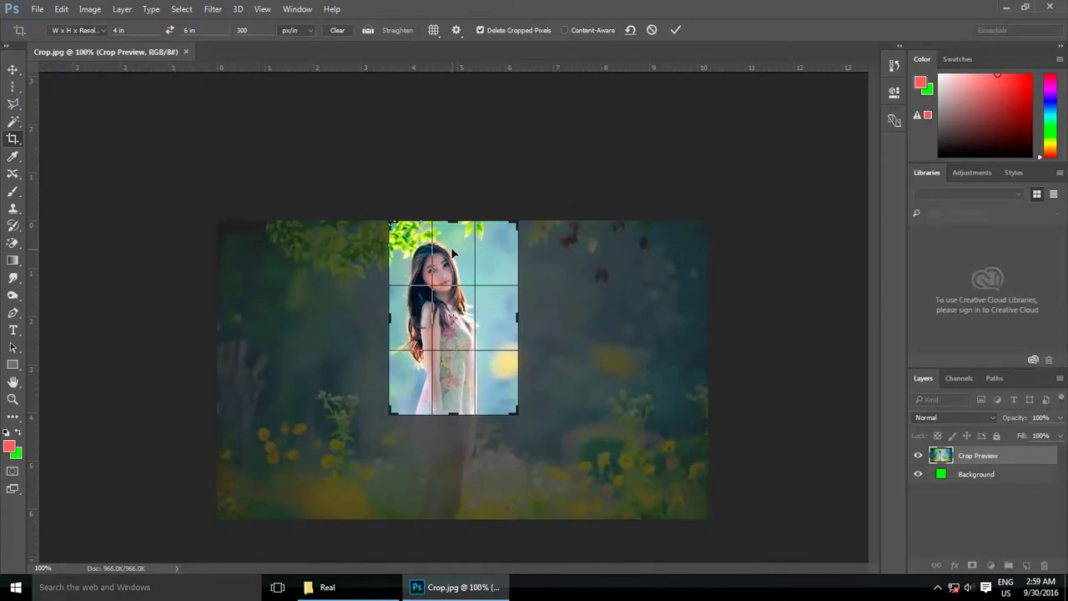
pyautogui.moveTo(452, 252)
pyautogui.mouseDown()
pyautogui.moveTo(492, 269)
pyautogui.moveTo(463, 275)
pyautogui.moveTo(460, 254)
pyautogui.mouseUp()
pyautogui.moveTo(500, 371)
pyautogui.mouseDown()
pyautogui.moveTo(489, 390)
pyautogui.moveTo(511, 405)
pyautogui.mouseUp()
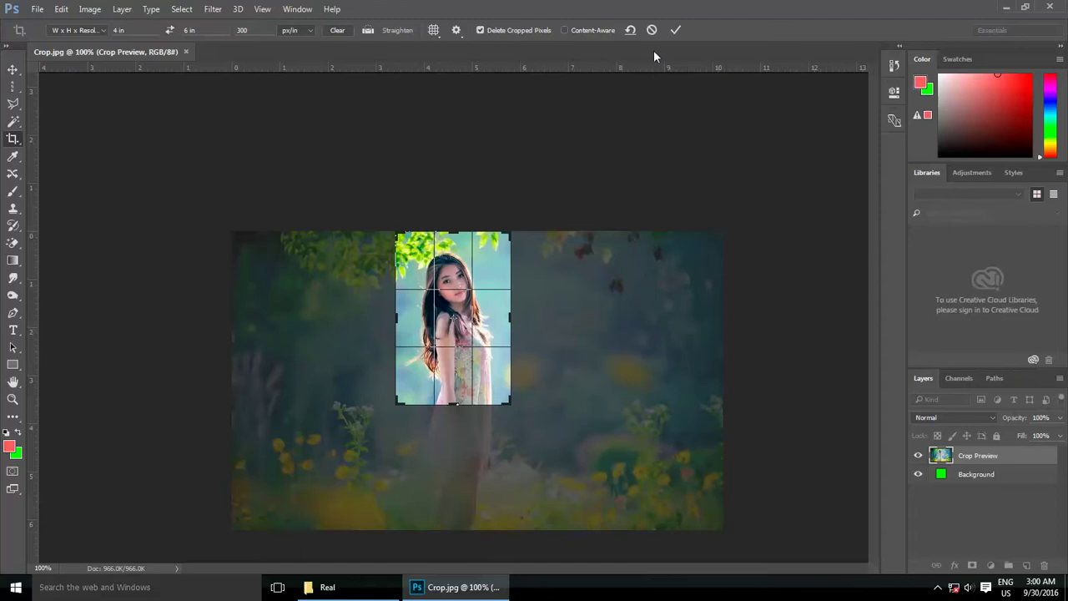
# Step: Commit the 4 × 6 in portrait crop and zoom out to view the result
pyautogui.click(671, 31)
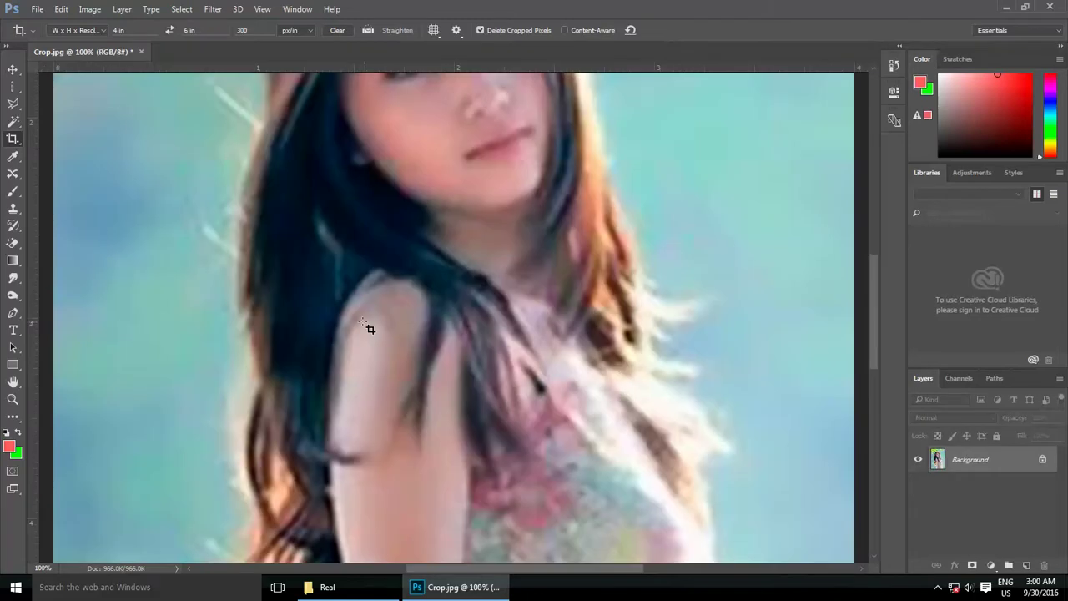
pyautogui.scroll(-1, 367, 328)
pyautogui.scroll(-2, 367, 328)
pyautogui.scroll(-1, 367, 328)
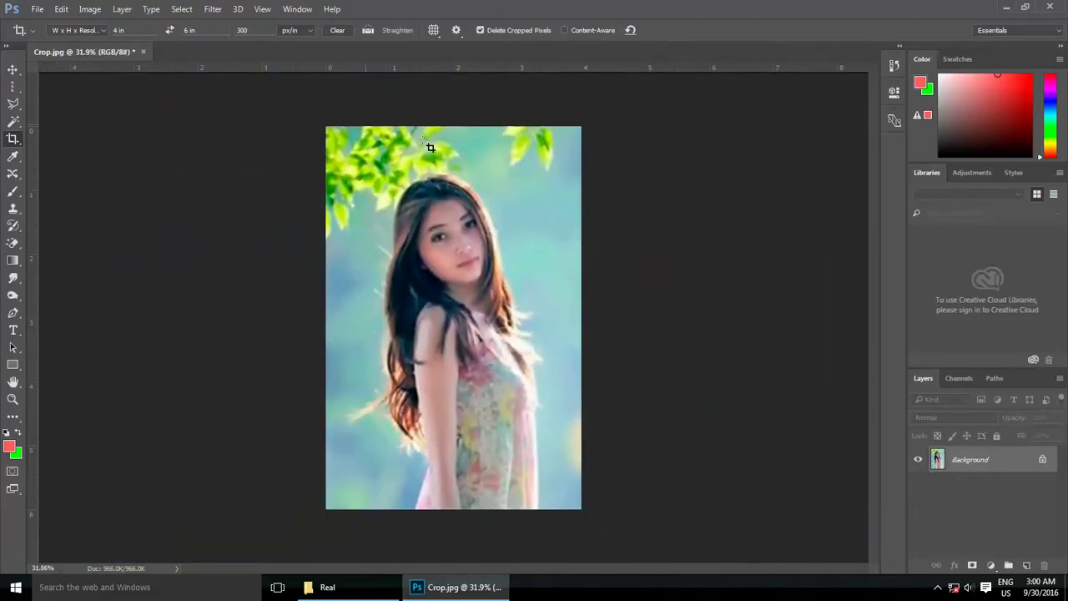
pyautogui.scroll(-1, 484, 232)
pyautogui.scroll(1, 540, 256)
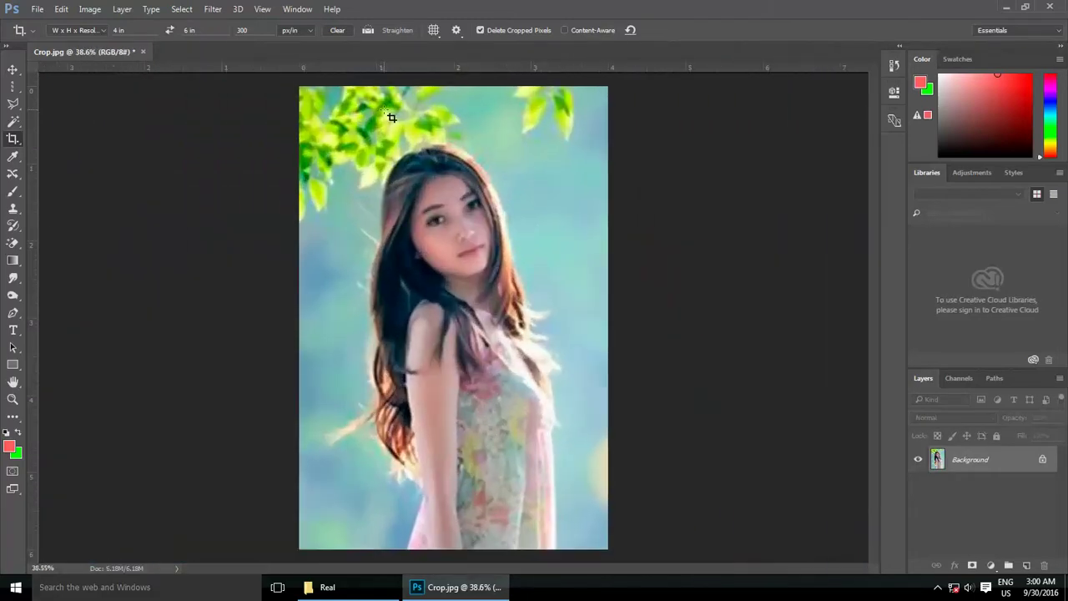
pyautogui.scroll(-1, 451, 188)
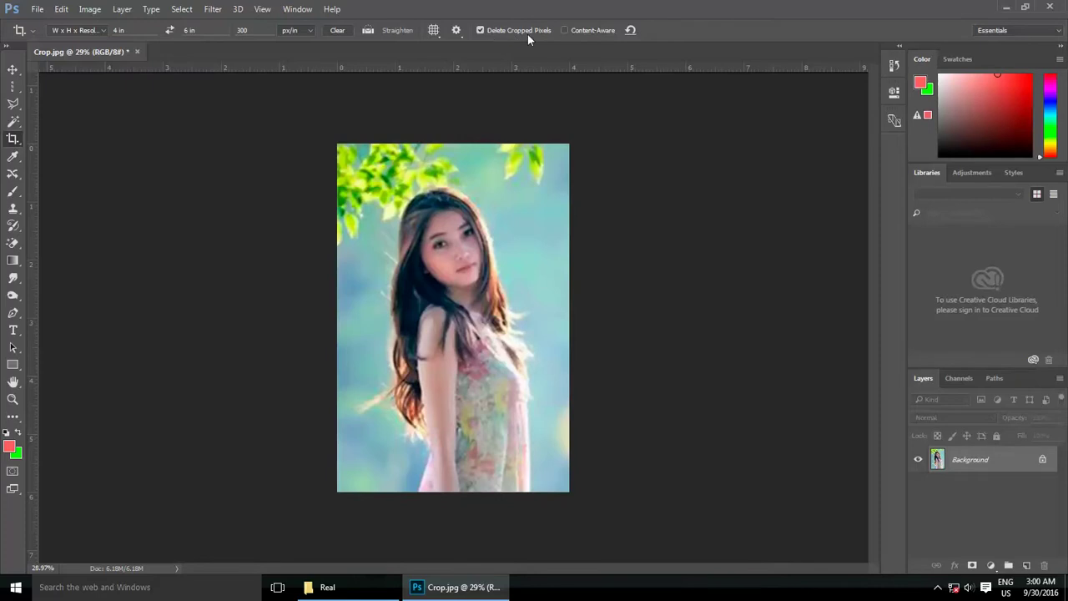
# Step: Clear the crop size, undo the portrait crop, and enter a 2 in × 3 in crop size
pyautogui.click(630, 32)
pyautogui.hotkey('ctrl', 'z')
pyautogui.scroll(5, 517, 217)
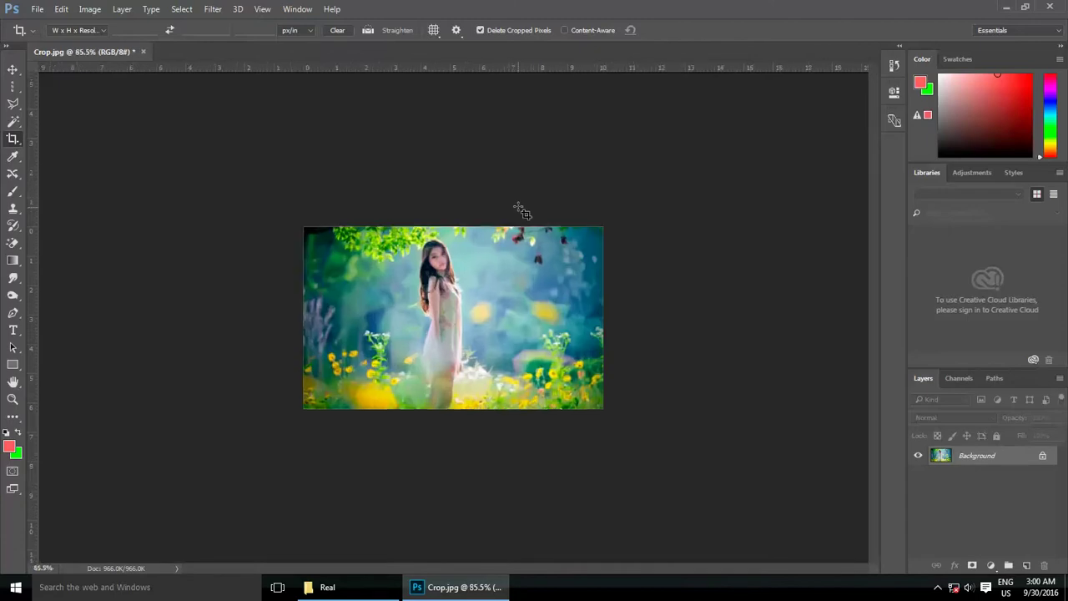
pyautogui.scroll(1, 513, 208)
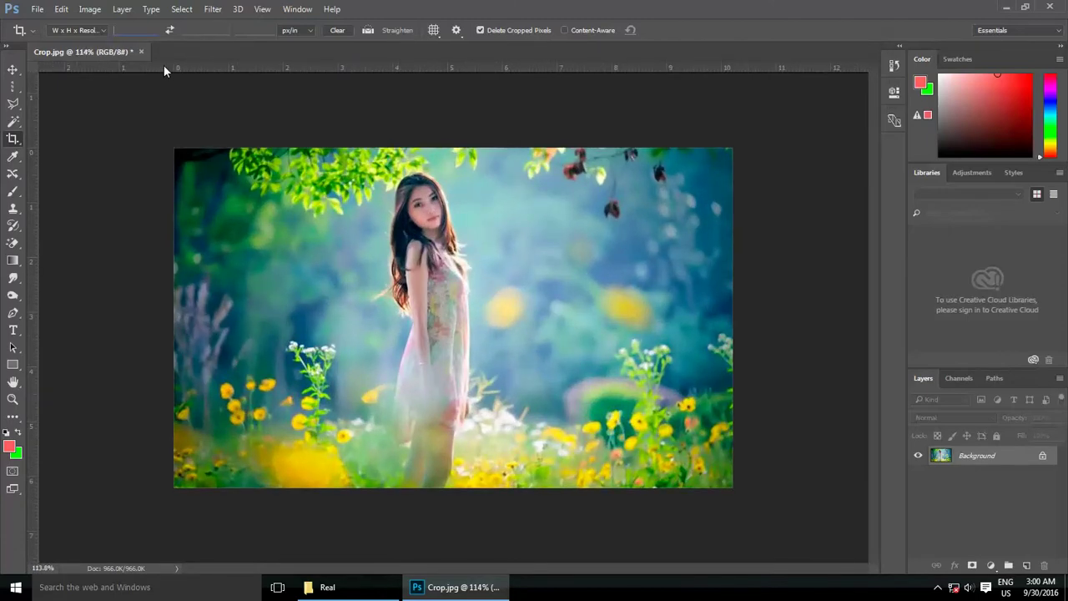
pyautogui.write('2')
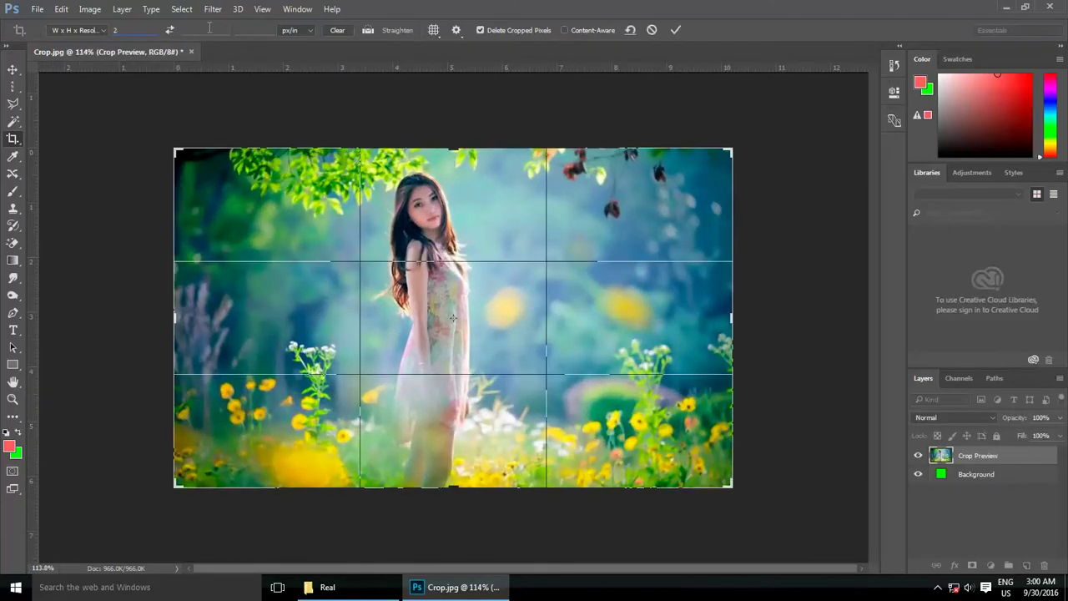
pyautogui.write('3')
pyautogui.press('Tab')
pyautogui.write('300')
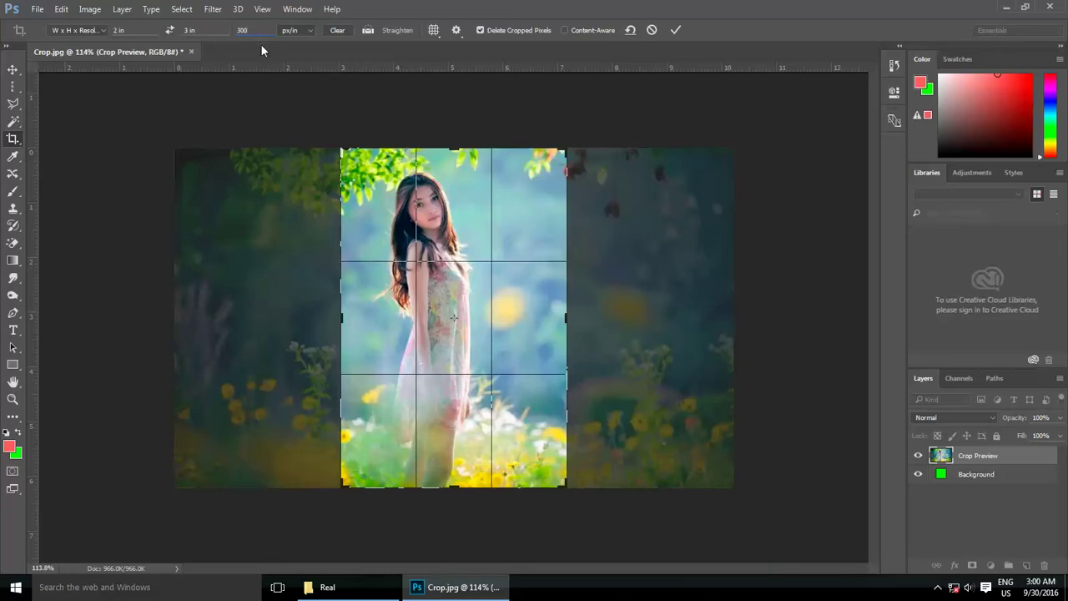
# Step: Turn off Delete Cropped Pixels and apply a tighter 2 × 3 in crop around the woman
pyautogui.click(480, 30)
pyautogui.moveTo(566, 485); pyautogui.dragTo(492, 409)
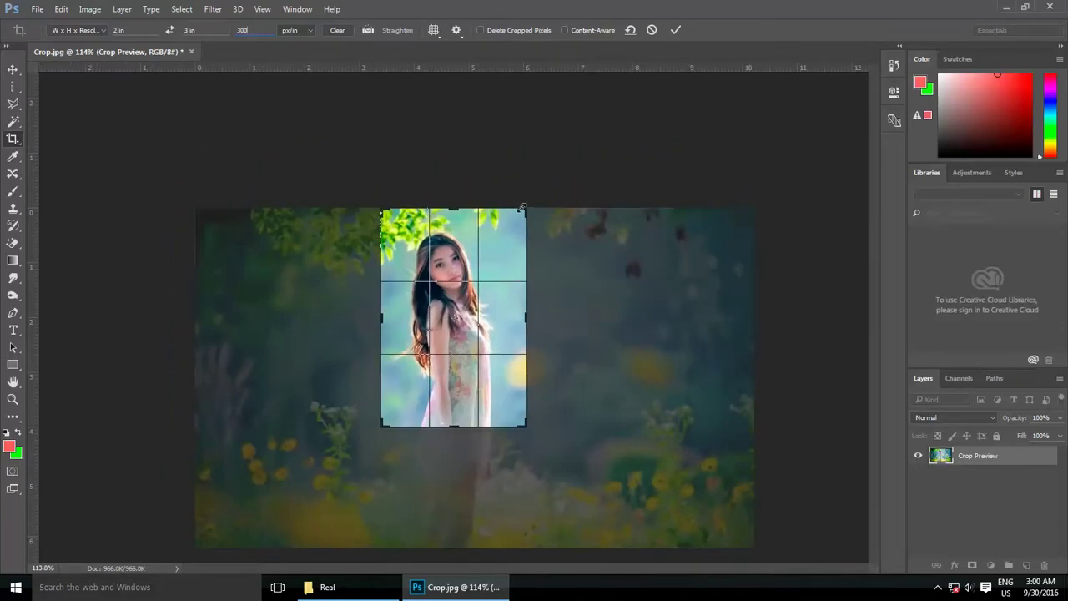
pyautogui.moveTo(522, 207); pyautogui.dragTo(519, 211)
pyautogui.moveTo(382, 425); pyautogui.dragTo(411, 404)
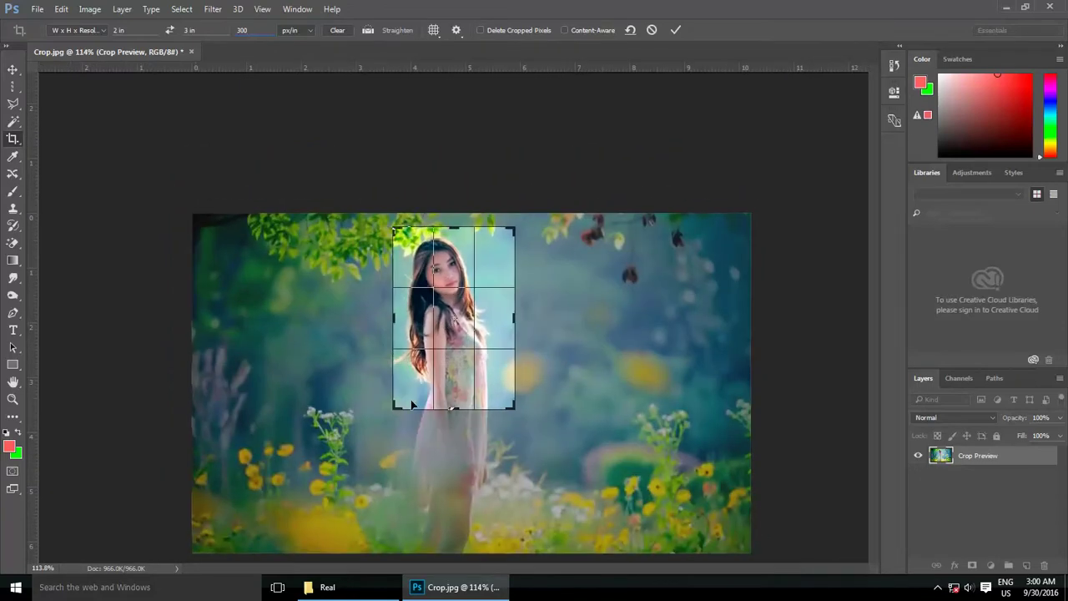
pyautogui.moveTo(513, 408); pyautogui.dragTo(509, 404)
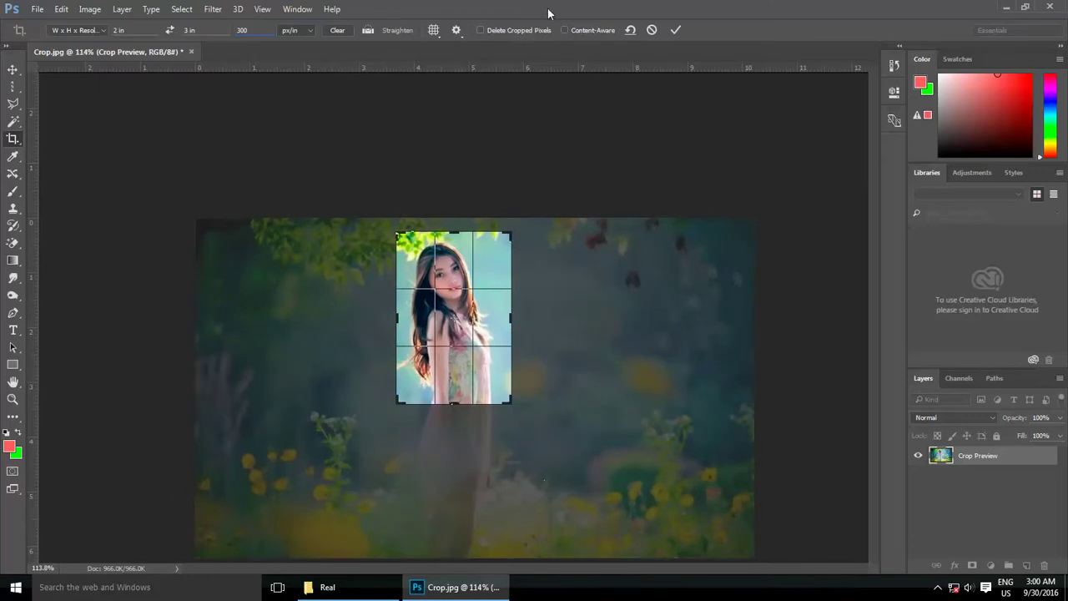
pyautogui.click(671, 31)
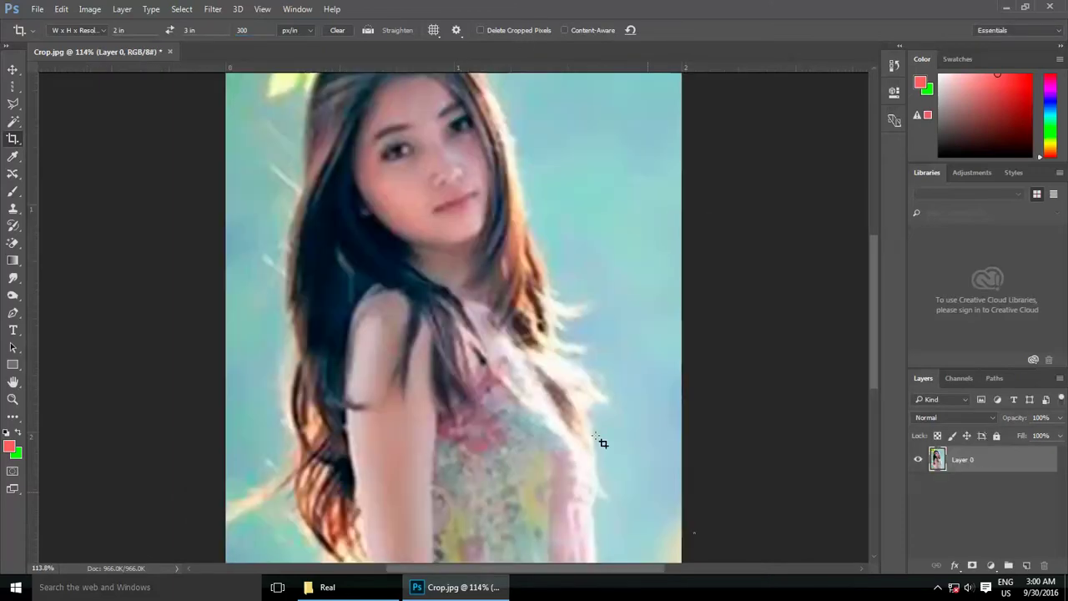
# Step: Fit the image to the window and slide Layer 0 to reveal the kept pixels
pyautogui.hotkey('ctrl', '0')
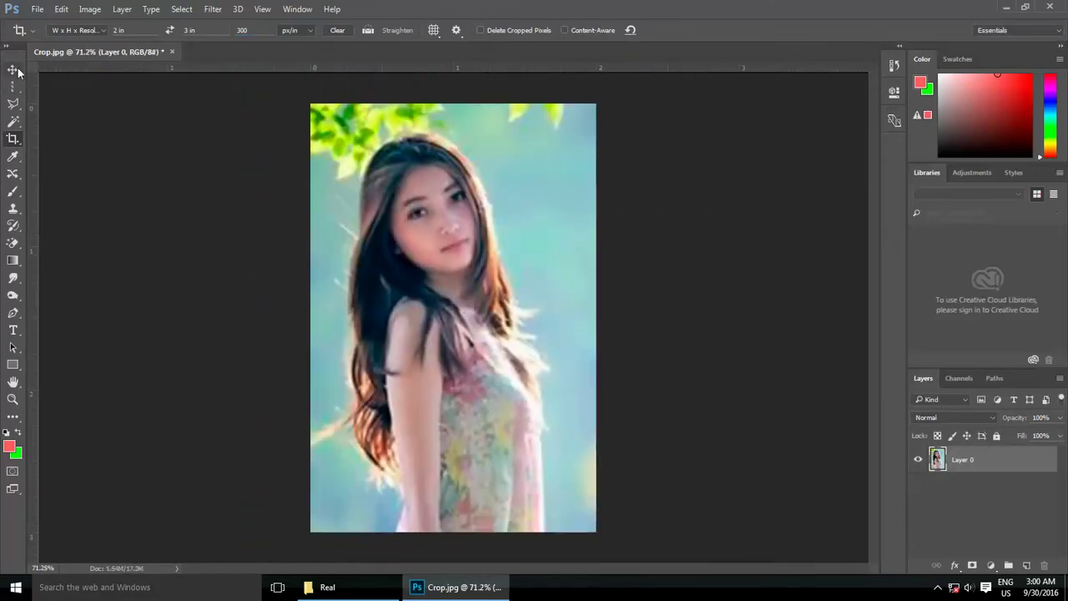
pyautogui.click(12, 70)
pyautogui.moveTo(409, 241)
pyautogui.mouseDown()
pyautogui.moveTo(453, 271)
pyautogui.moveTo(429, 306)
pyautogui.moveTo(524, 219)
pyautogui.moveTo(407, 326)
pyautogui.moveTo(360, 351)
pyautogui.moveTo(340, 292)
pyautogui.moveTo(498, 322)
pyautogui.moveTo(454, 332)
pyautogui.moveTo(553, 333)
pyautogui.moveTo(484, 417)
pyautogui.moveTo(522, 369)
pyautogui.moveTo(358, 346)
pyautogui.moveTo(381, 315)
pyautogui.moveTo(581, 306)
pyautogui.moveTo(508, 302)
pyautogui.moveTo(481, 279)
pyautogui.moveTo(553, 362)
pyautogui.moveTo(501, 399)
pyautogui.moveTo(464, 367)
pyautogui.moveTo(481, 343)
pyautogui.moveTo(467, 367)
pyautogui.mouseUp()
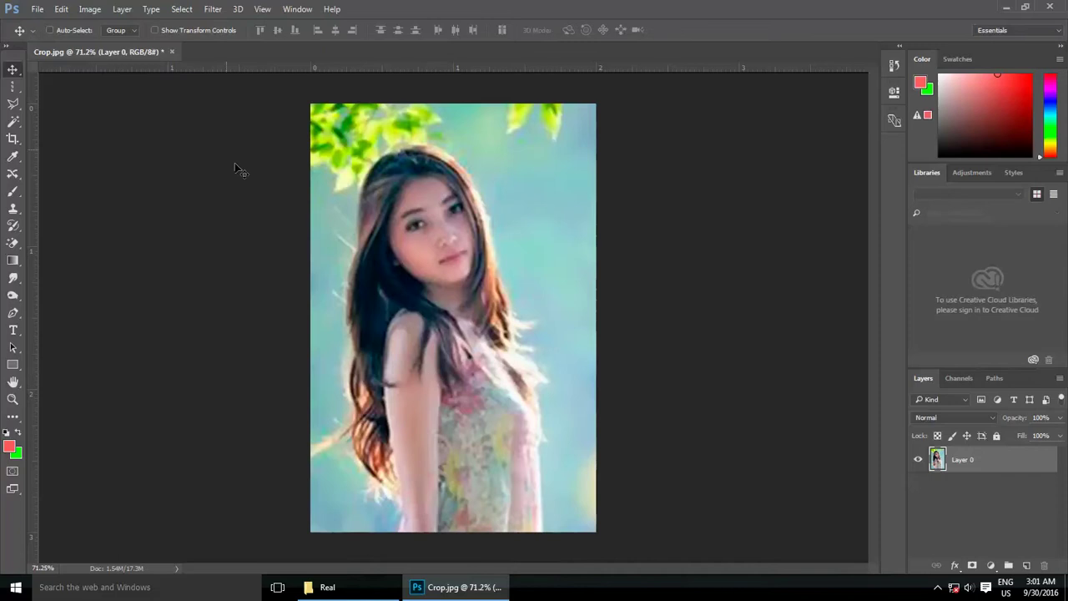
# Step: Revert to the uncropped photo, re-enable Delete Cropped Pixels, and apply a new portrait crop
pyautogui.hotkey('ctrl', 'alt', 'z')
pyautogui.hotkey('ctrl', 'alt', 'z')
pyautogui.hotkey('ctrl', 'alt', 'z')
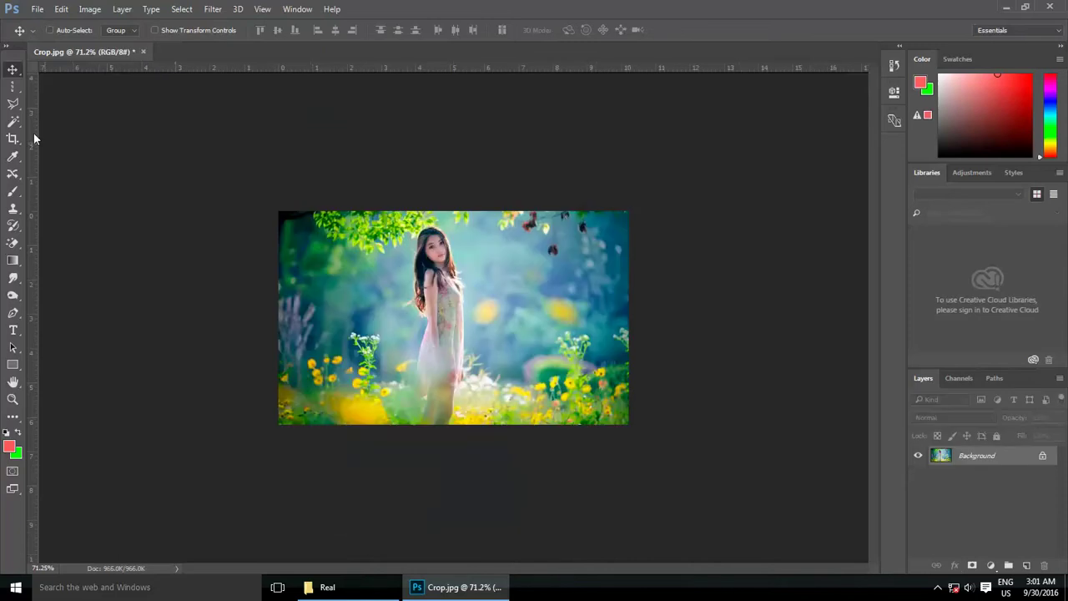
pyautogui.click(13, 139)
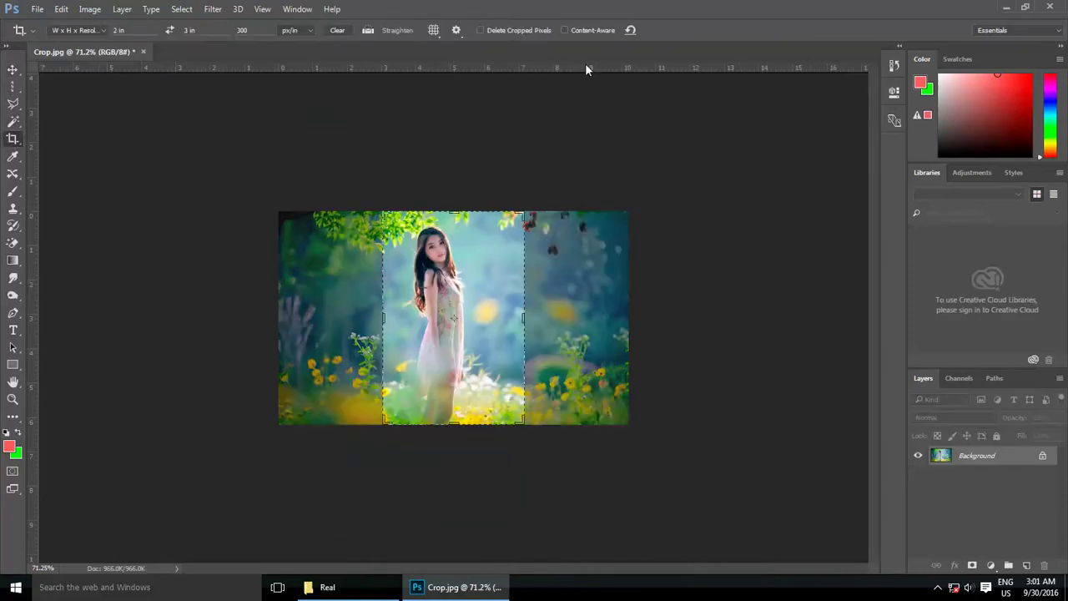
pyautogui.click(507, 32)
pyautogui.scroll(2, 454, 320)
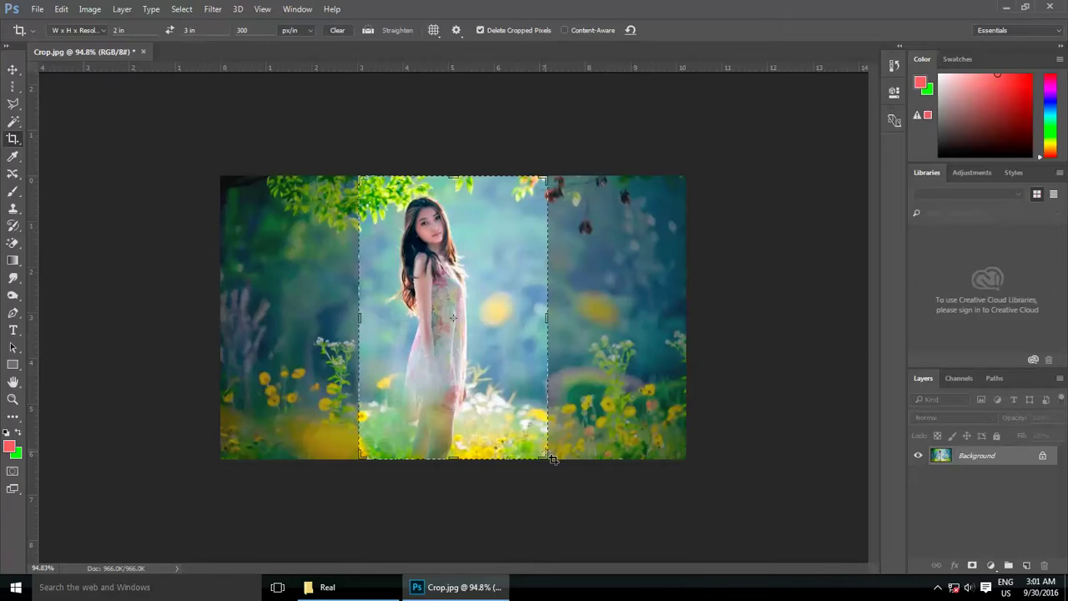
pyautogui.moveTo(551, 458); pyautogui.dragTo(544, 458)
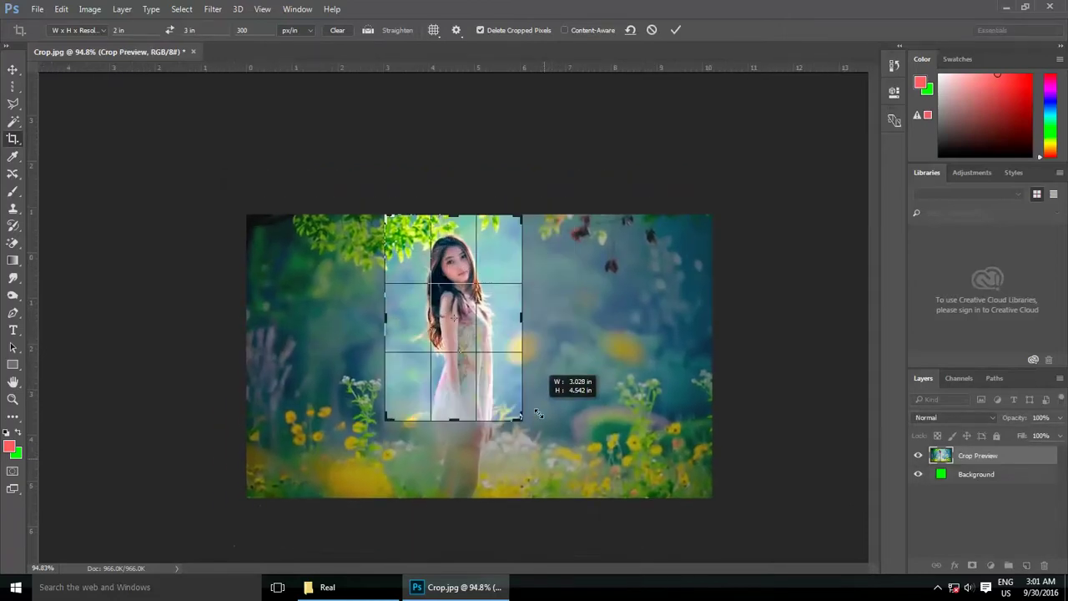
pyautogui.moveTo(526, 380); pyautogui.dragTo(586, 353)
pyautogui.click(675, 30)
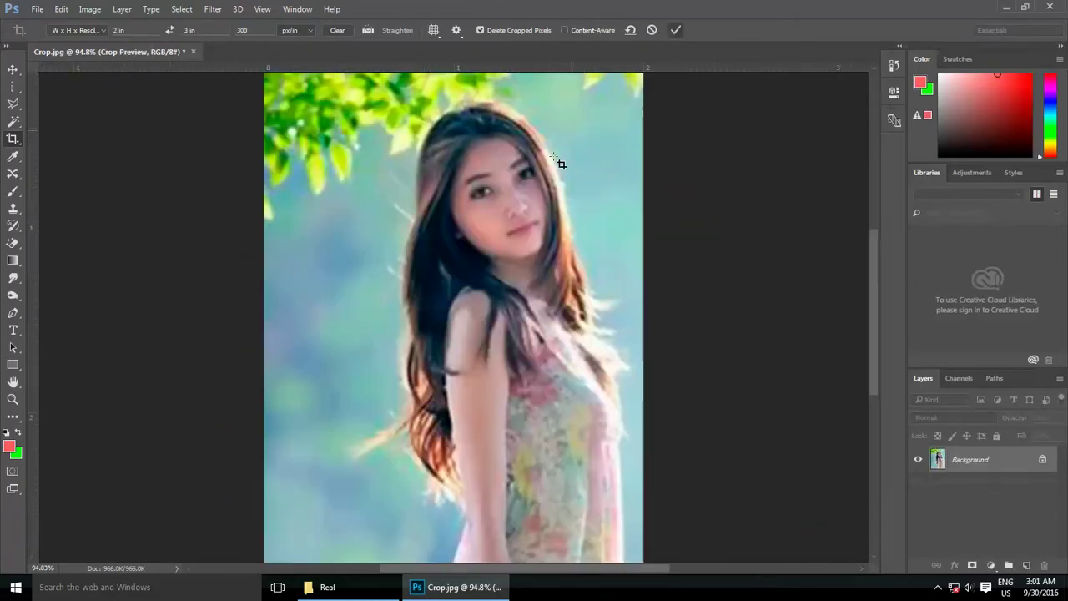
# Step: Try moving the cropped Background layer, dismissing the layer warnings that appear
pyautogui.click(13, 69)
pyautogui.moveTo(431, 192); pyautogui.dragTo(283, 187)
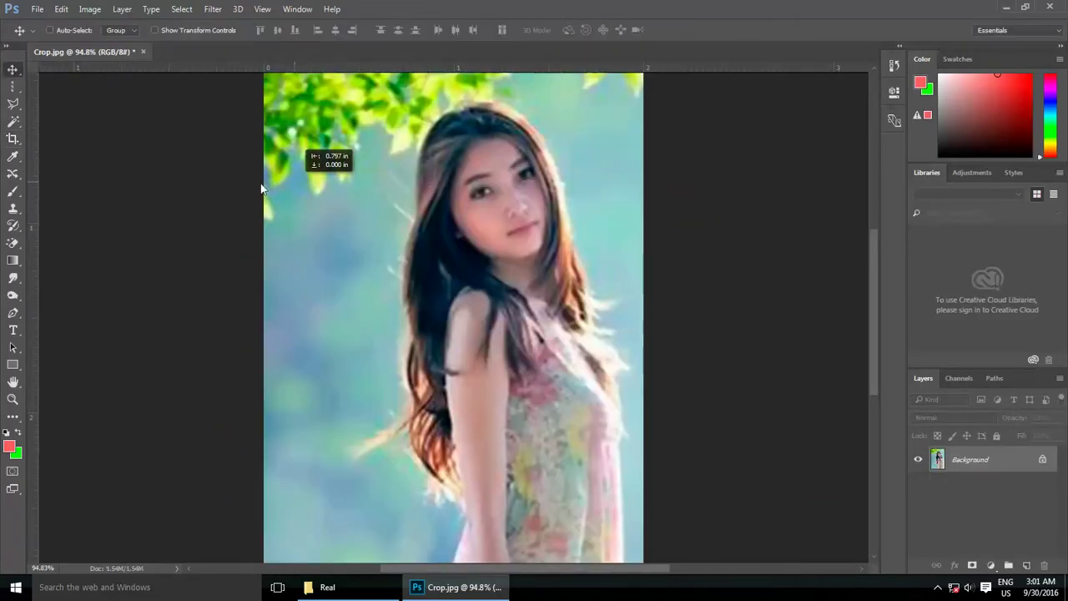
pyautogui.click(631, 253)
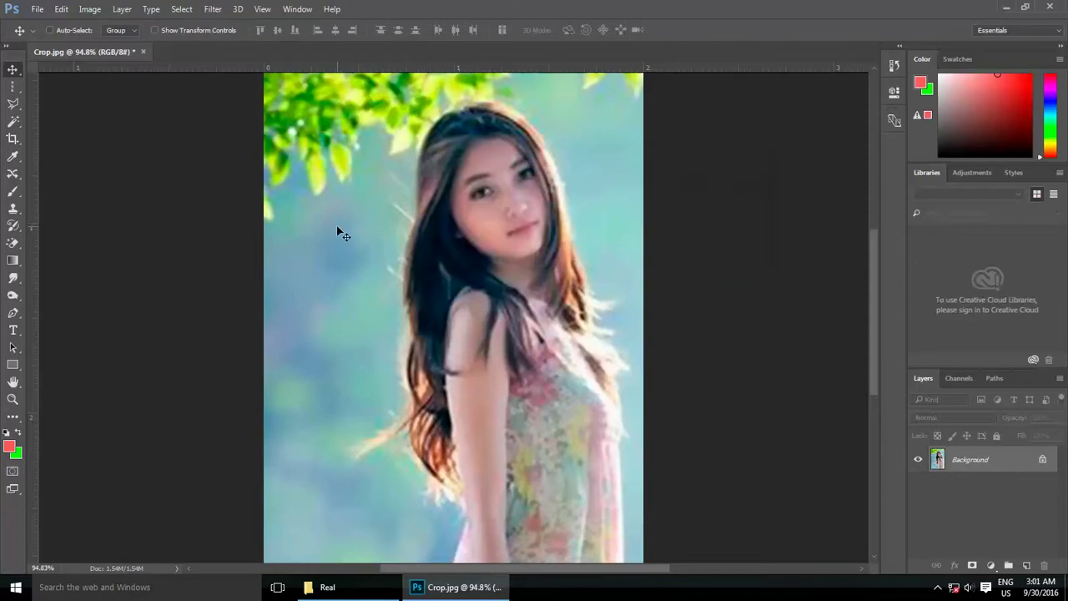
pyautogui.moveTo(341, 231); pyautogui.dragTo(367, 234)
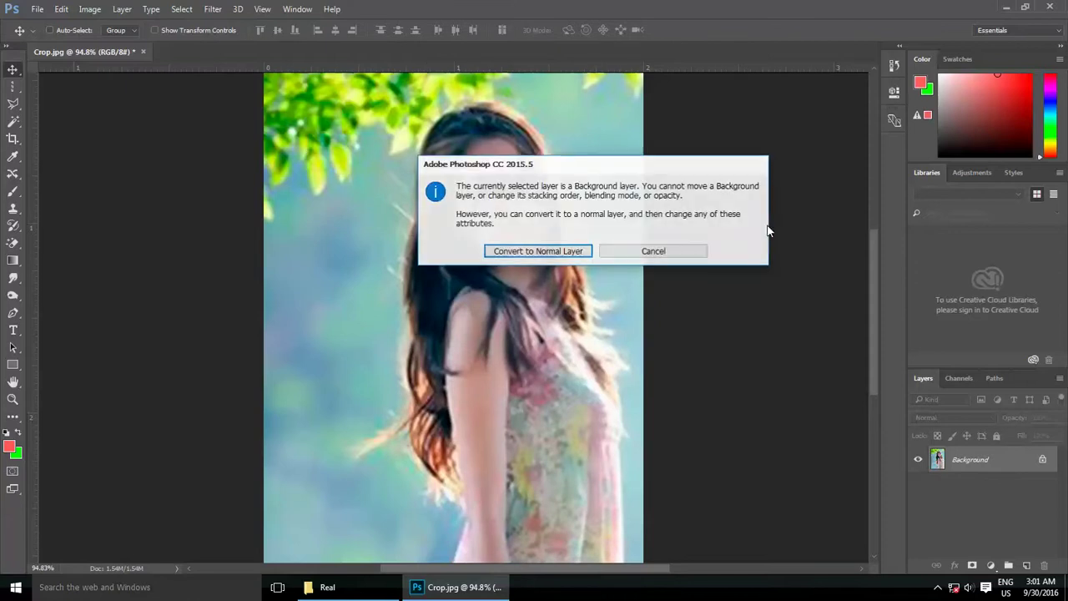
pyautogui.click(686, 251)
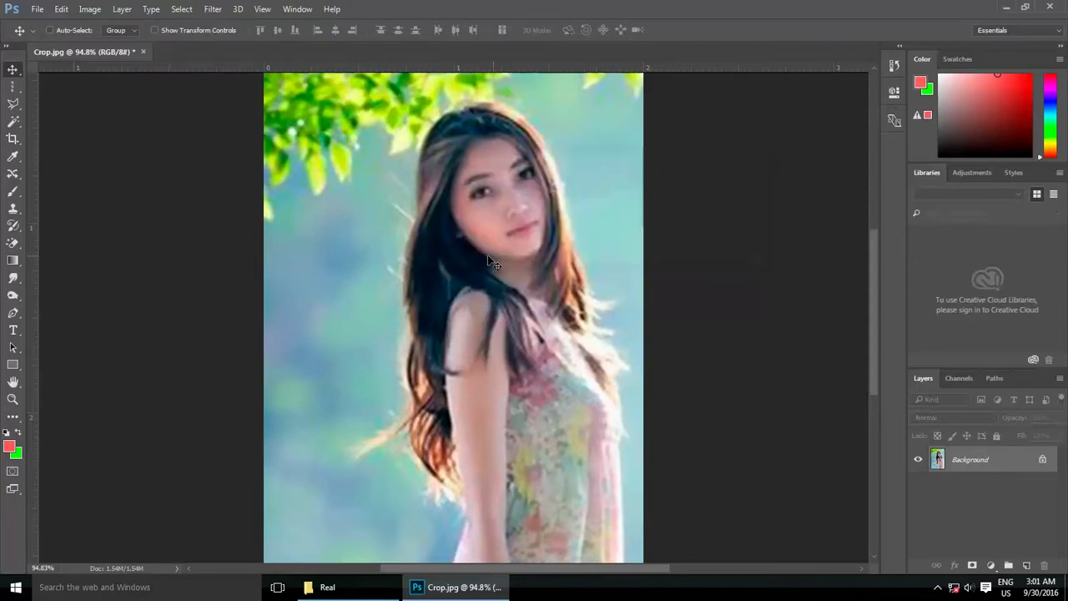
pyautogui.scroll(-3, 487, 255)
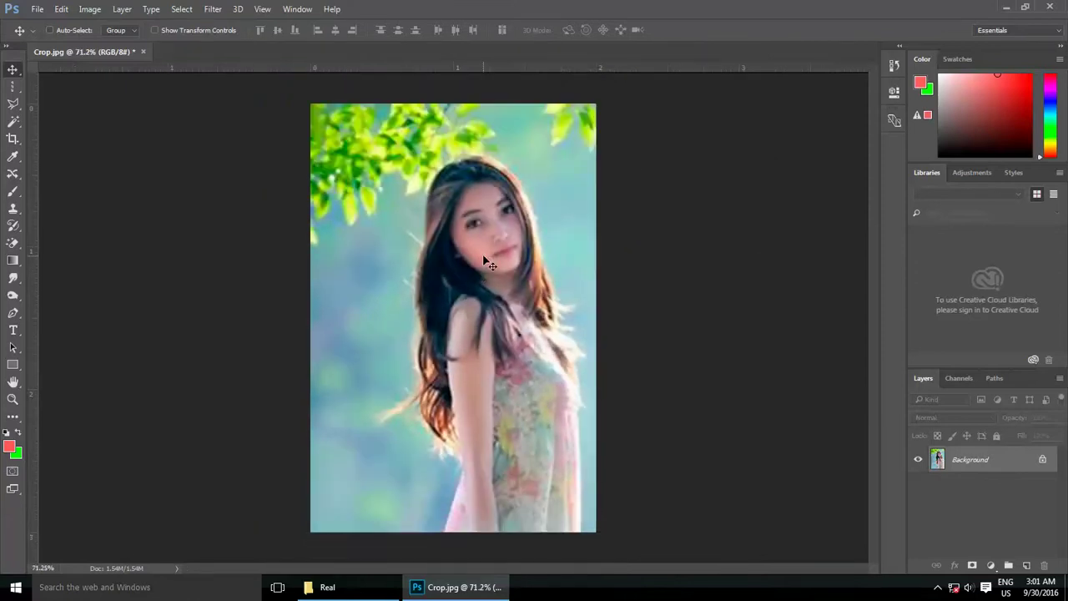
pyautogui.click(13, 139)
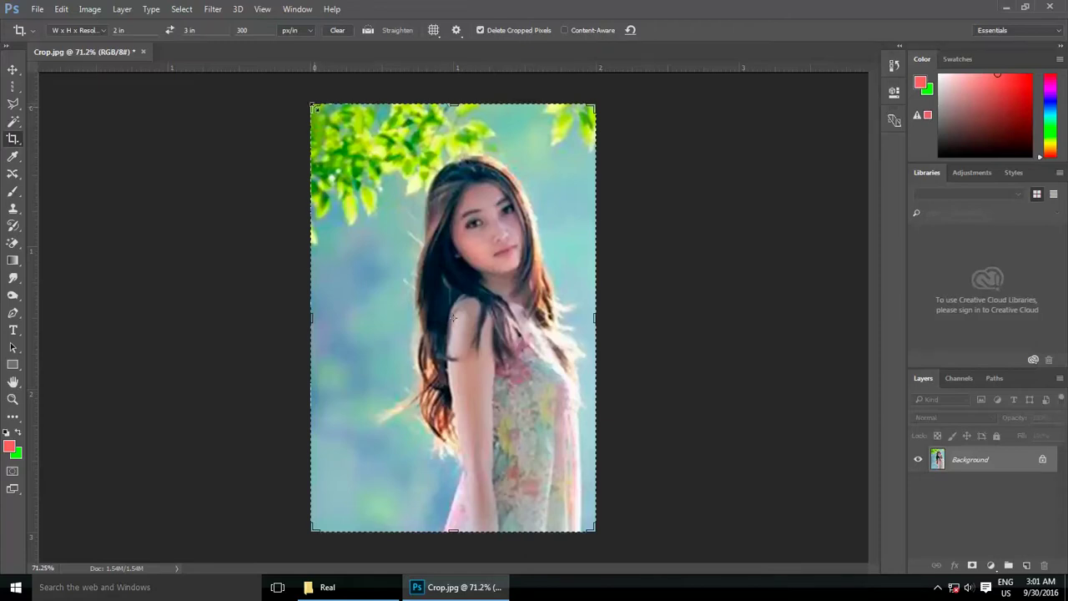
# Step: Extend the crop frame past the photo edge, enable Content-Aware fill, and apply the crop
pyautogui.moveTo(316, 107); pyautogui.dragTo(342, 150)
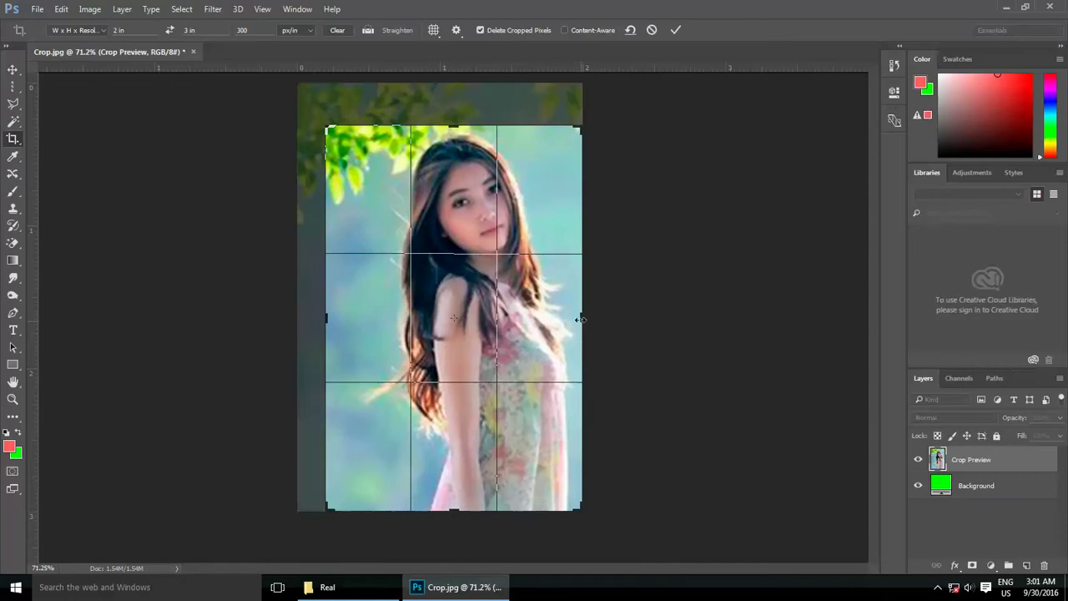
pyautogui.moveTo(580, 319); pyautogui.dragTo(590, 317)
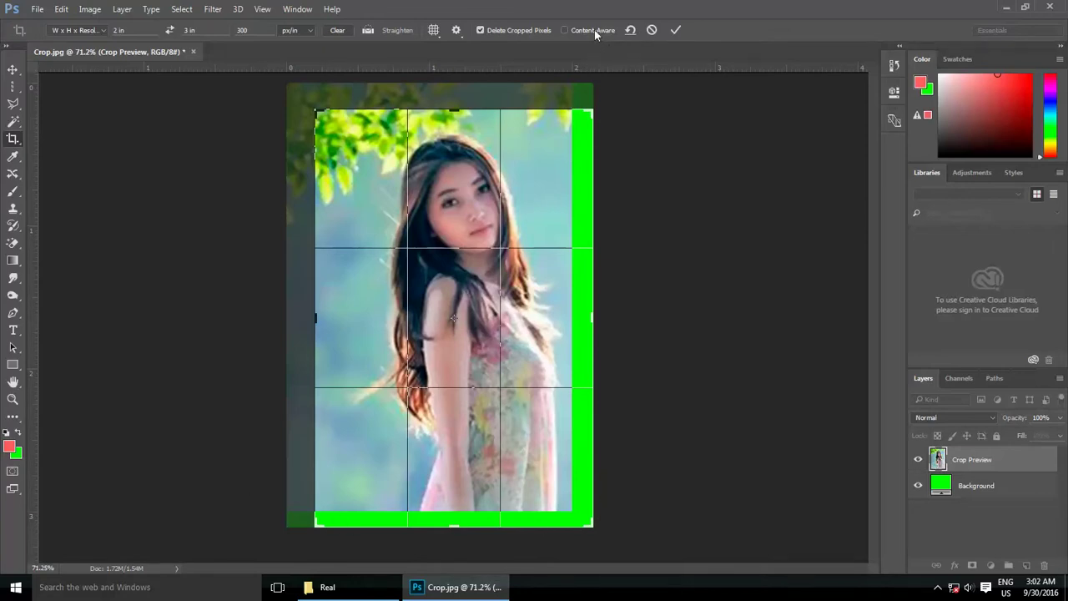
pyautogui.click(565, 31)
pyautogui.click(673, 30)
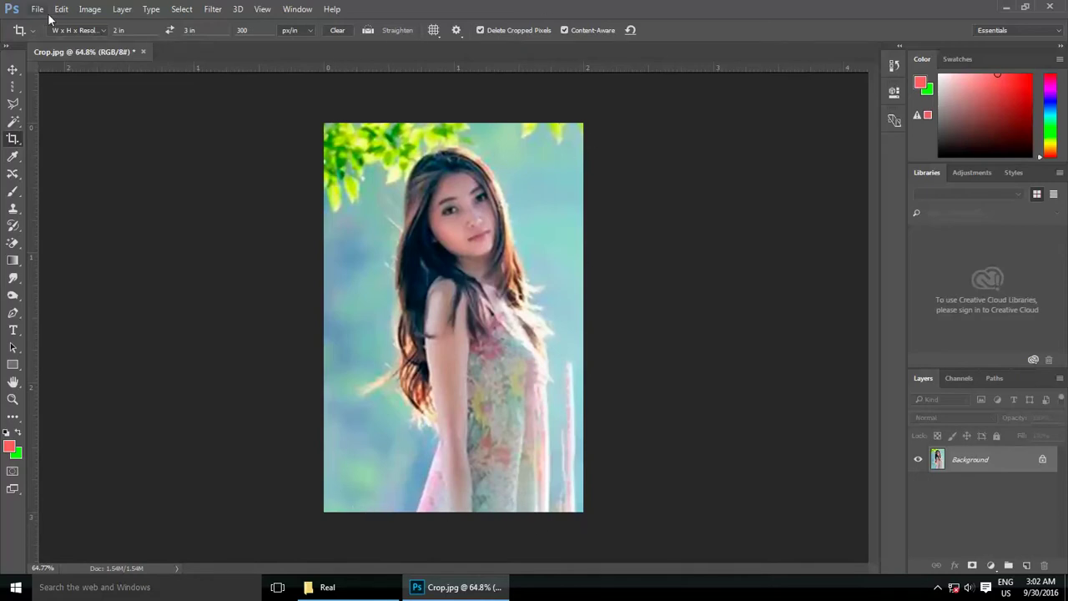
# Step: Straighten the photo, try a crop extending past the right edge, then undo the green-strip result
pyautogui.press('ctrl')
pyautogui.moveTo(254, 95); pyautogui.dragTo(508, 235)
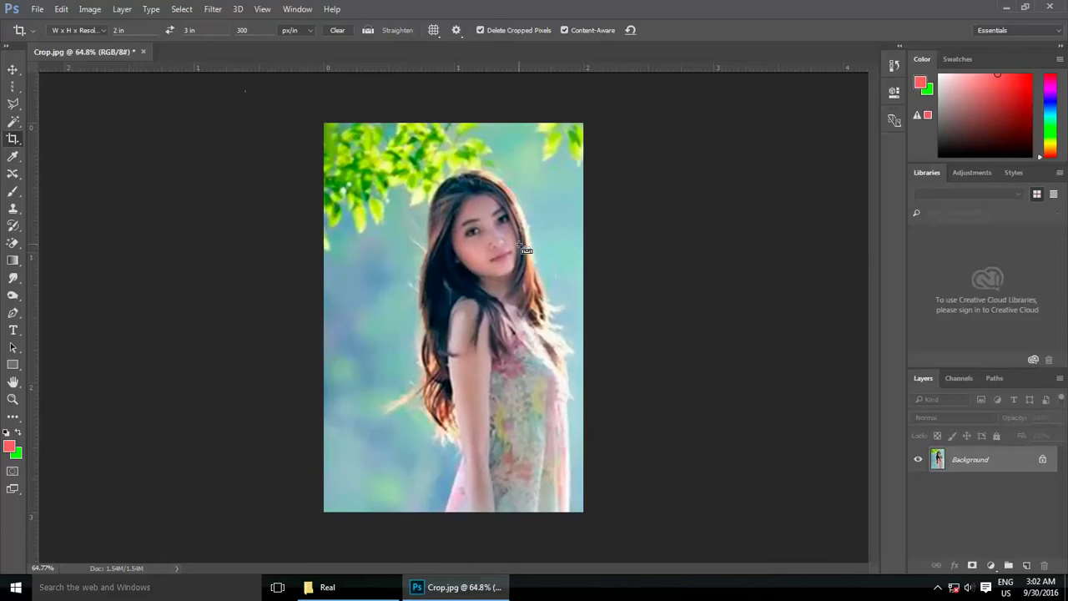
pyautogui.moveTo(402, 146)
pyautogui.mouseDown()
pyautogui.moveTo(565, 308)
pyautogui.moveTo(615, 453)
pyautogui.mouseUp()
pyautogui.moveTo(539, 450); pyautogui.dragTo(552, 464)
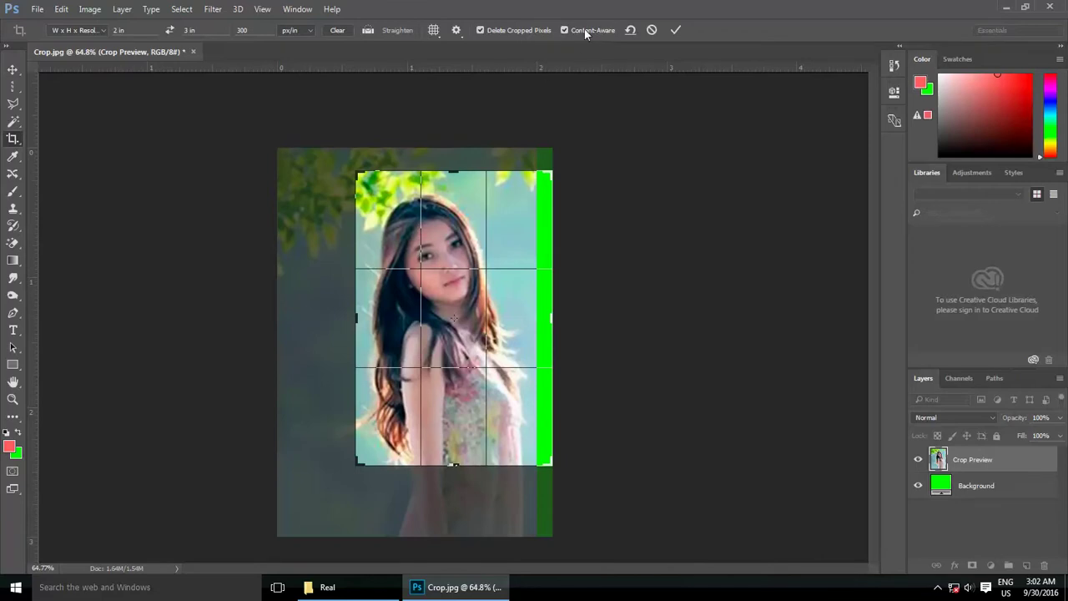
pyautogui.click(675, 30)
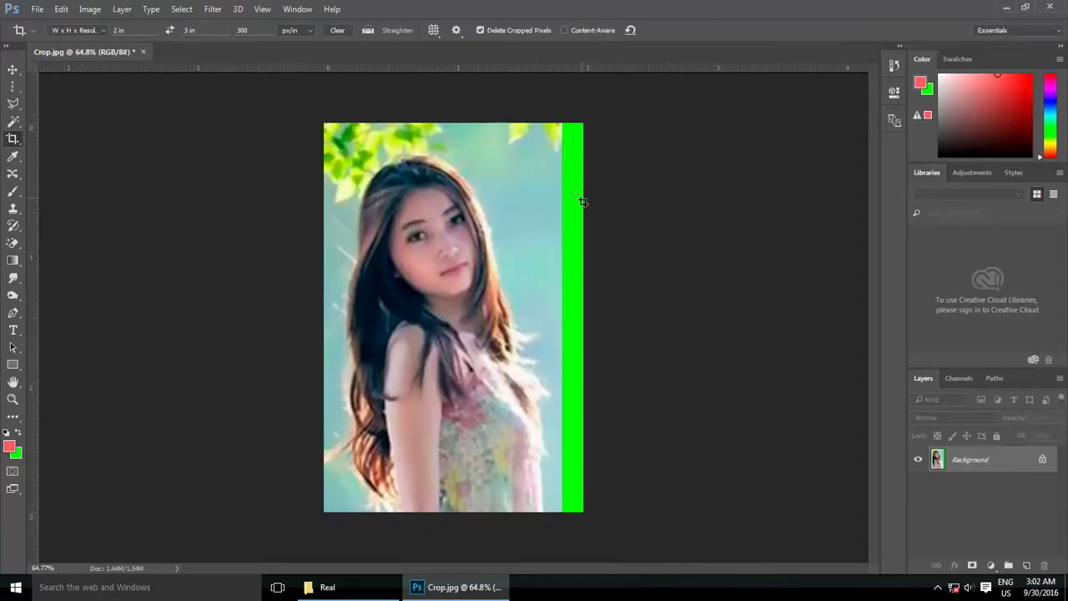
pyautogui.hotkey('ctrl', 'z')
# Step: Recrop a 2:3 frame over the face and upper body with Content-Aware fill, widened rightward
pyautogui.moveTo(417, 167); pyautogui.dragTo(596, 429)
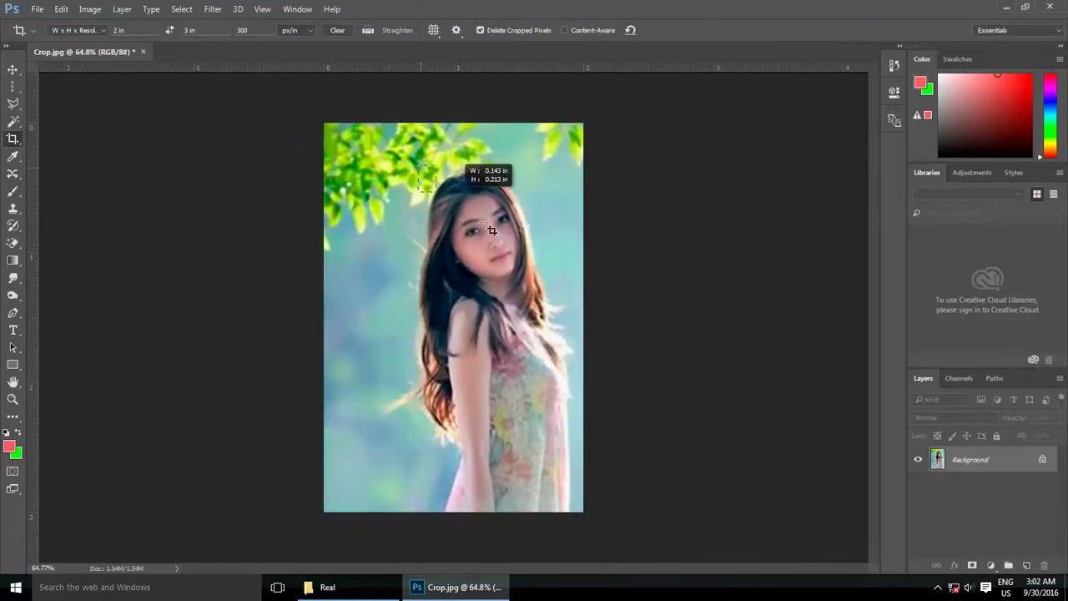
pyautogui.click(578, 29)
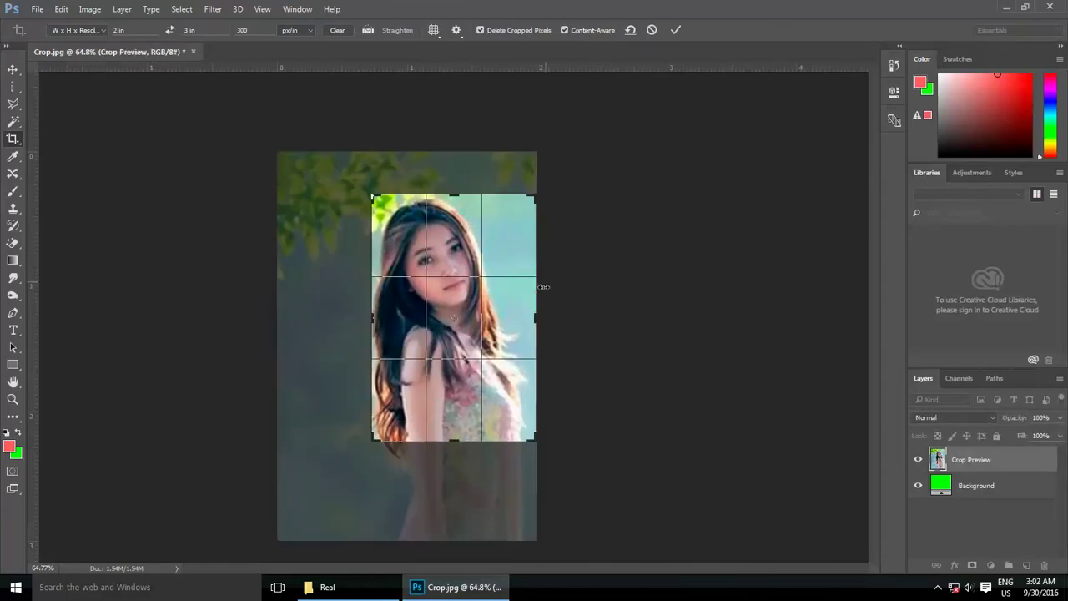
pyautogui.moveTo(535, 317); pyautogui.dragTo(552, 319)
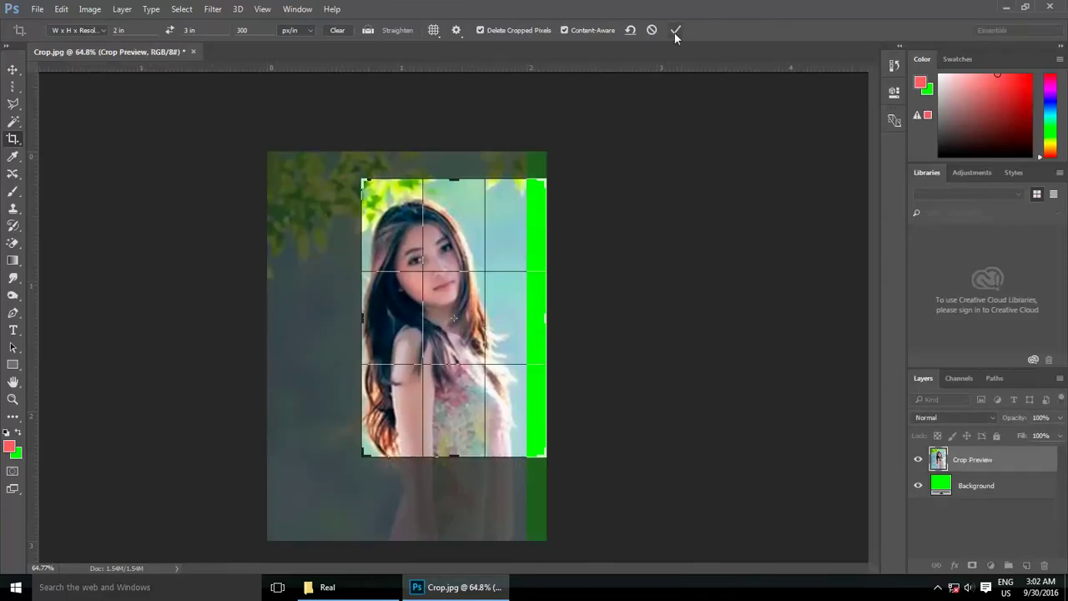
pyautogui.click(675, 31)
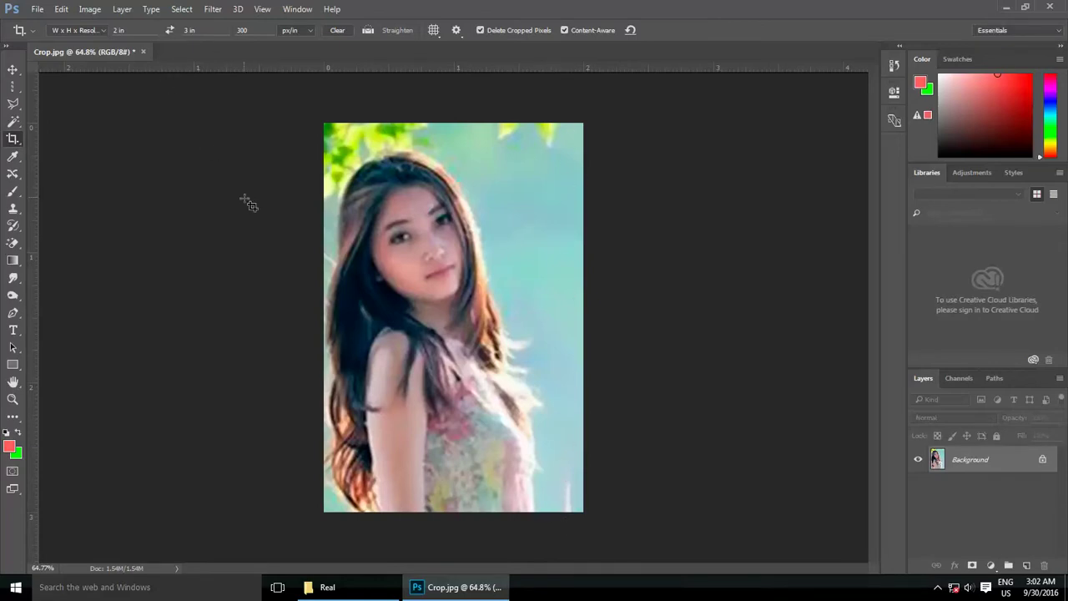
# Step: Close Crop.jpg discarding changes, then open Perspective Crop.jpg from Recent Files
pyautogui.rightClick(13, 140)
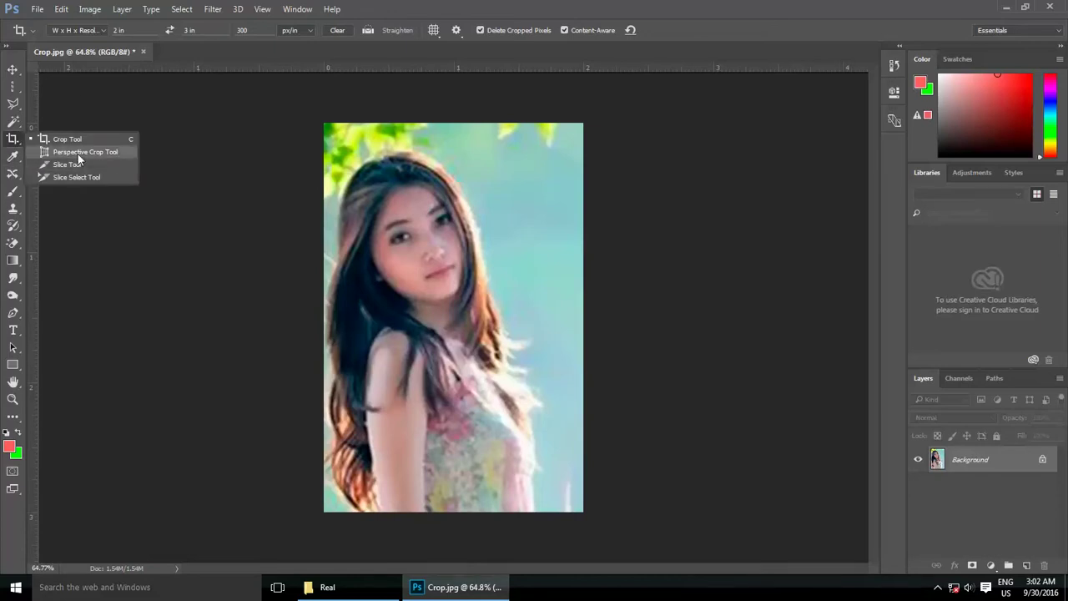
pyautogui.click(142, 52)
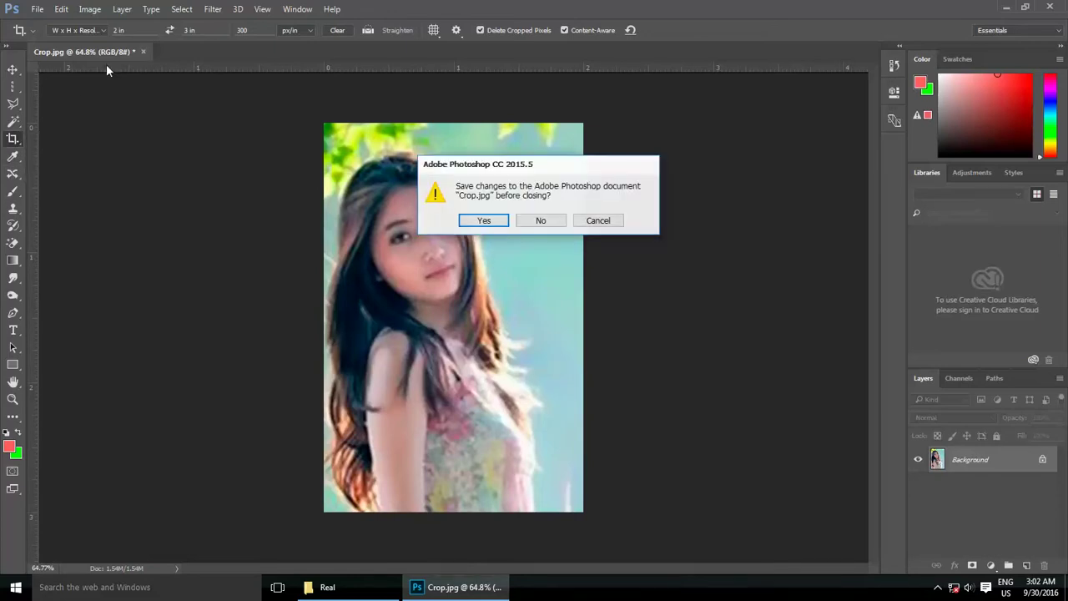
pyautogui.click(541, 220)
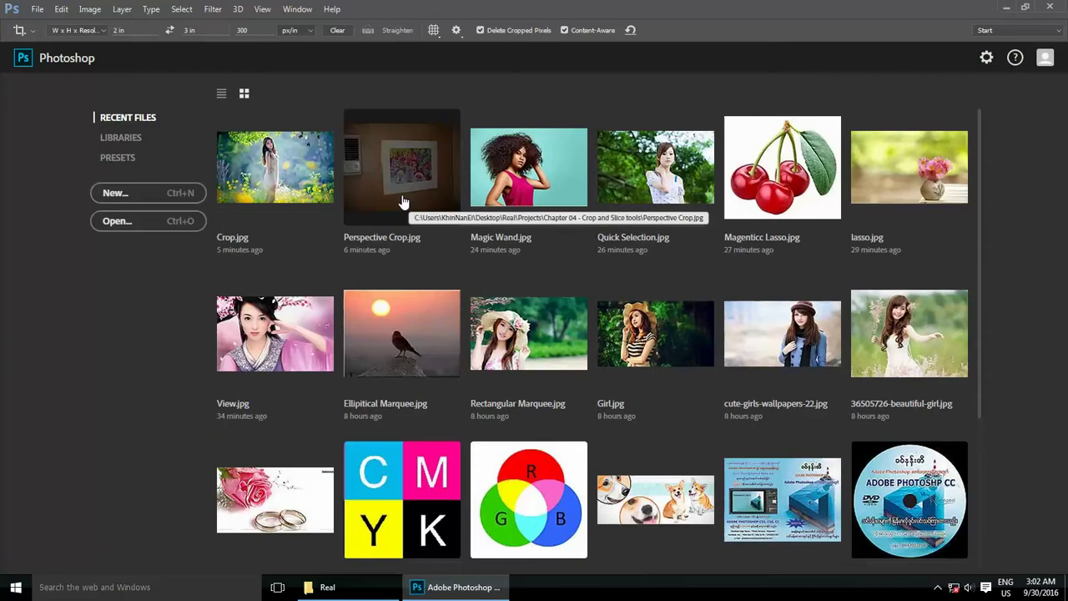
pyautogui.click(409, 160)
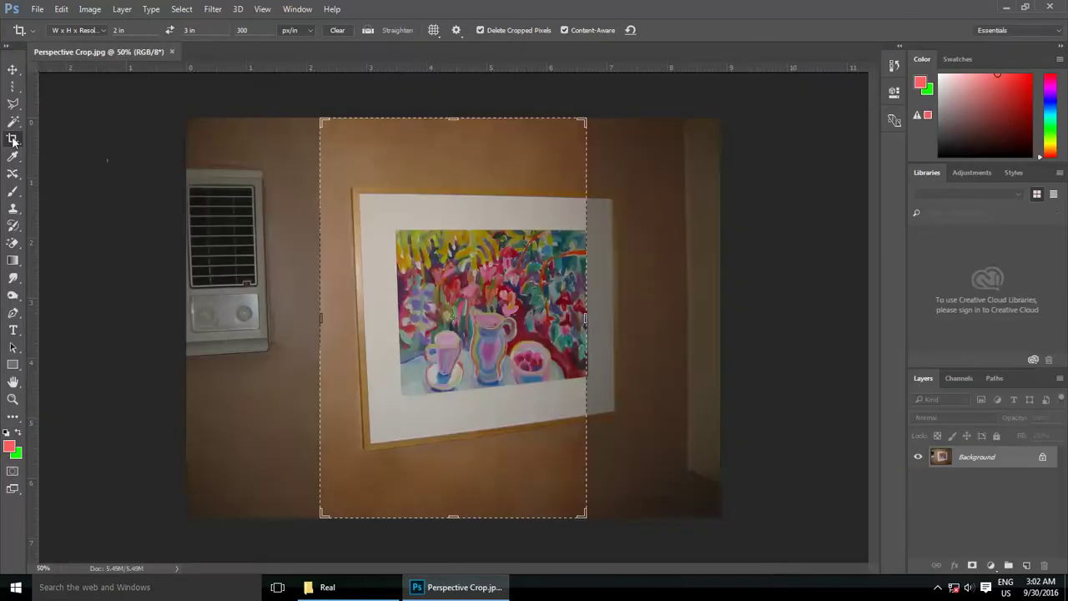
# Step: Fit a Perspective Crop frame to the four corners of the framed painting
pyautogui.rightClick(15, 141)
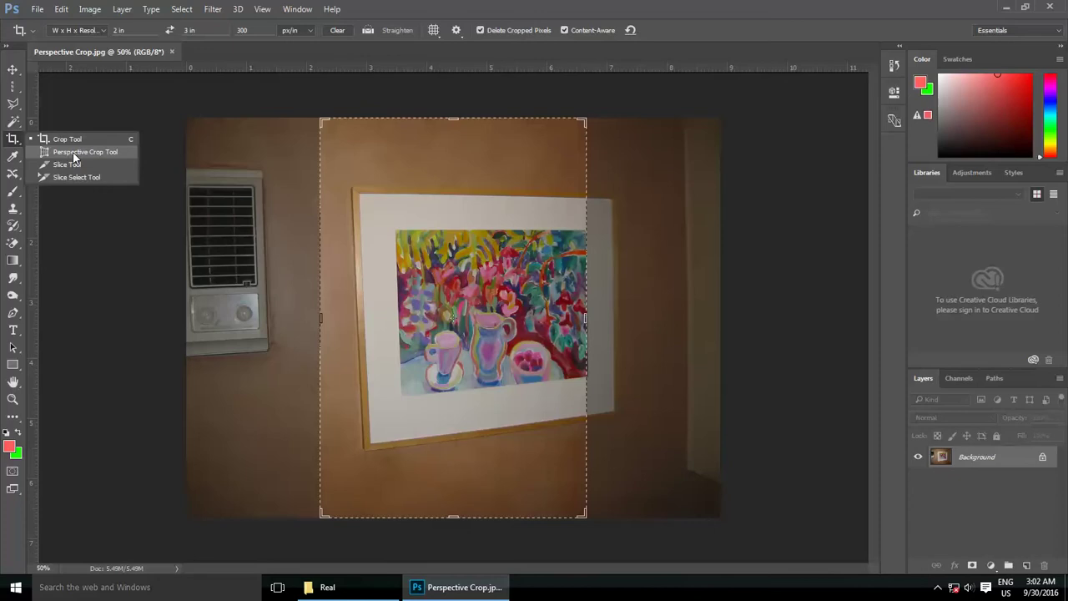
pyautogui.click(74, 155)
pyautogui.hotkey('ctrl', '+')
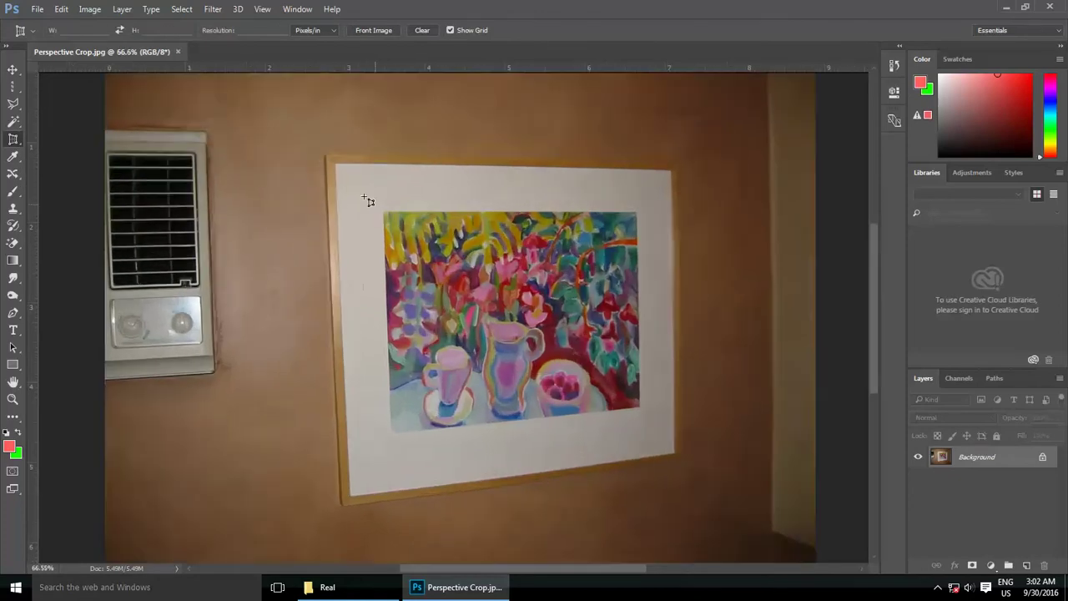
pyautogui.moveTo(328, 155); pyautogui.dragTo(680, 519)
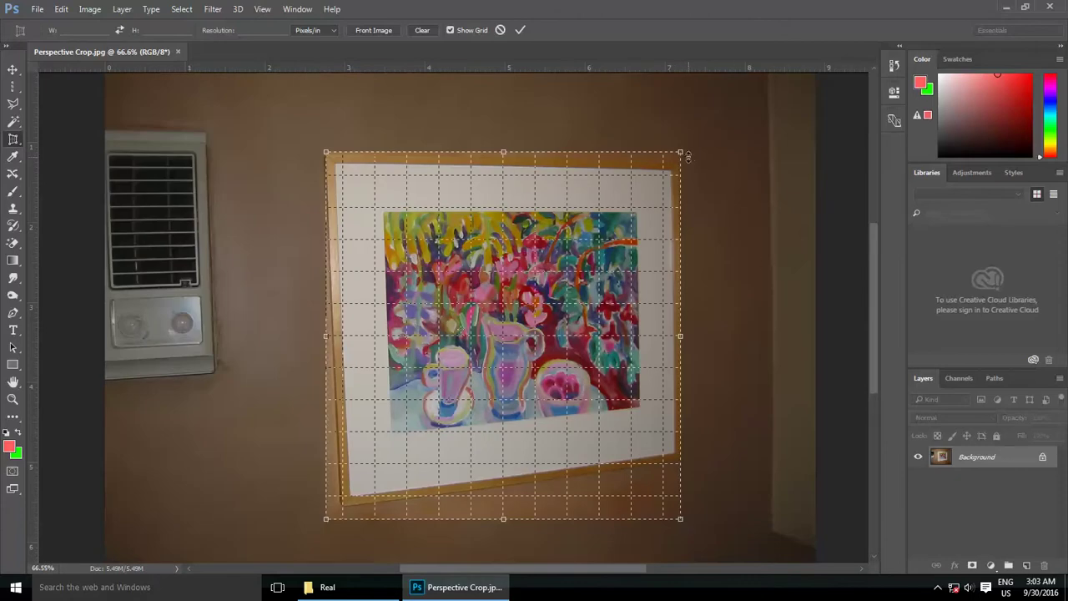
pyautogui.moveTo(681, 154); pyautogui.dragTo(678, 163)
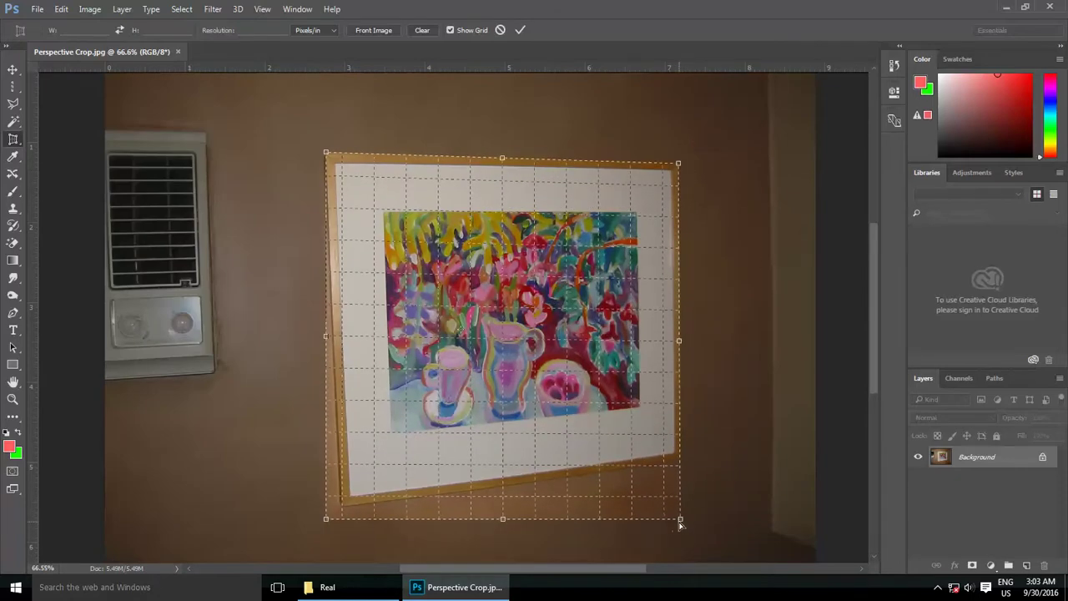
pyautogui.moveTo(677, 525); pyautogui.dragTo(680, 468)
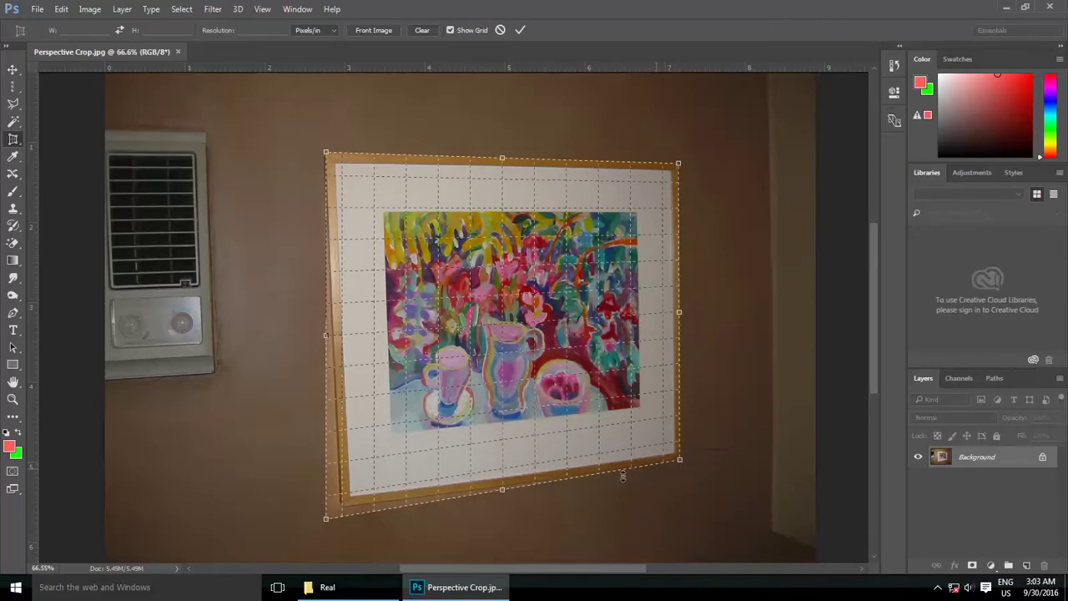
pyautogui.moveTo(326, 519); pyautogui.dragTo(341, 504)
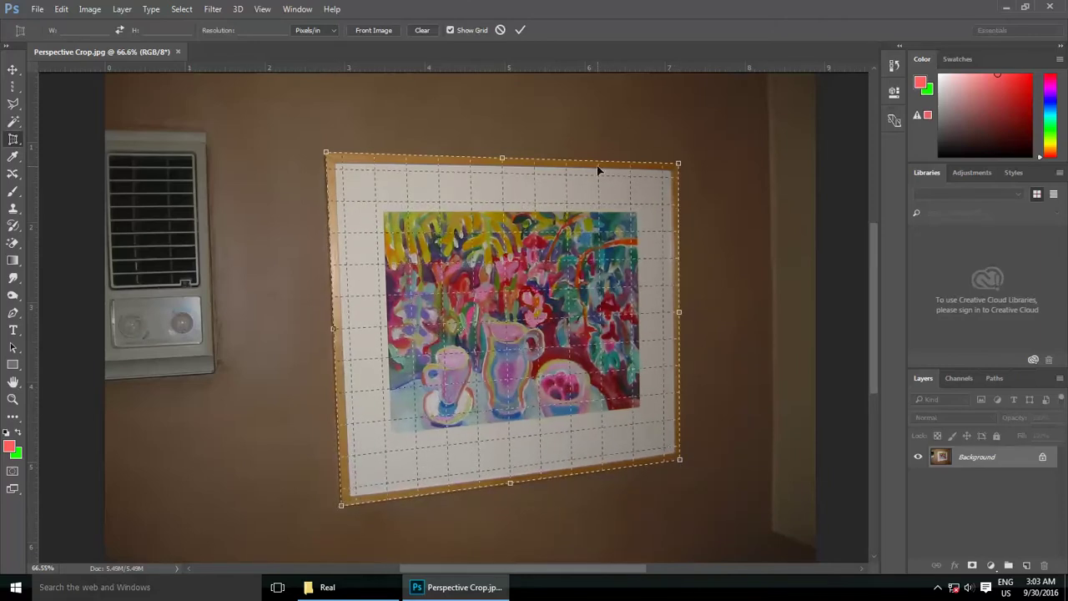
# Step: Apply the perspective crop to check the frontal view, then undo it
pyautogui.click(521, 34)
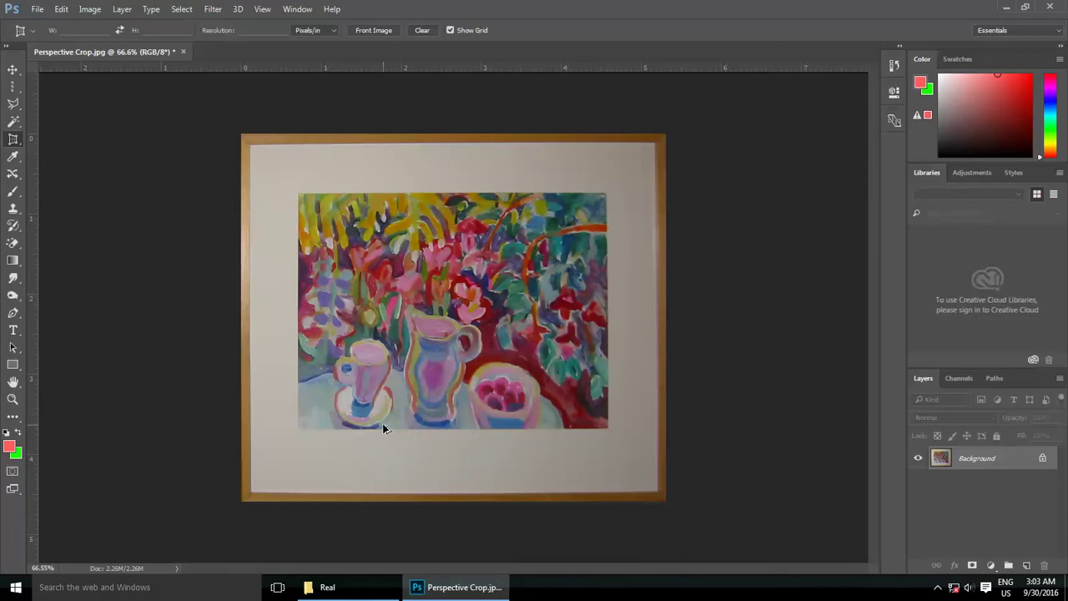
pyautogui.hotkey('ctrl', 'z')
pyautogui.rightClick(13, 138)
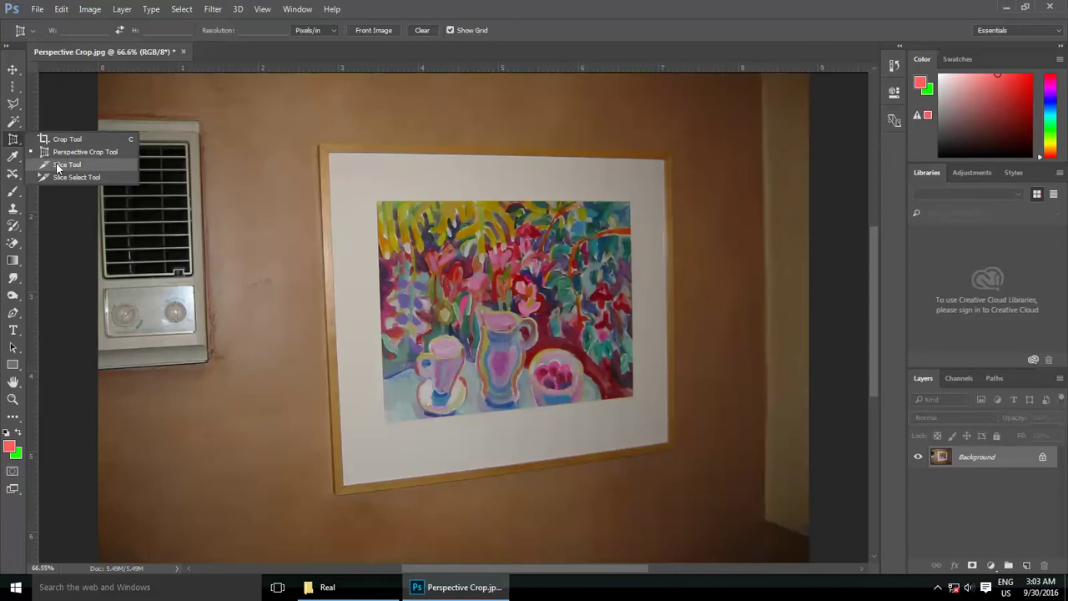